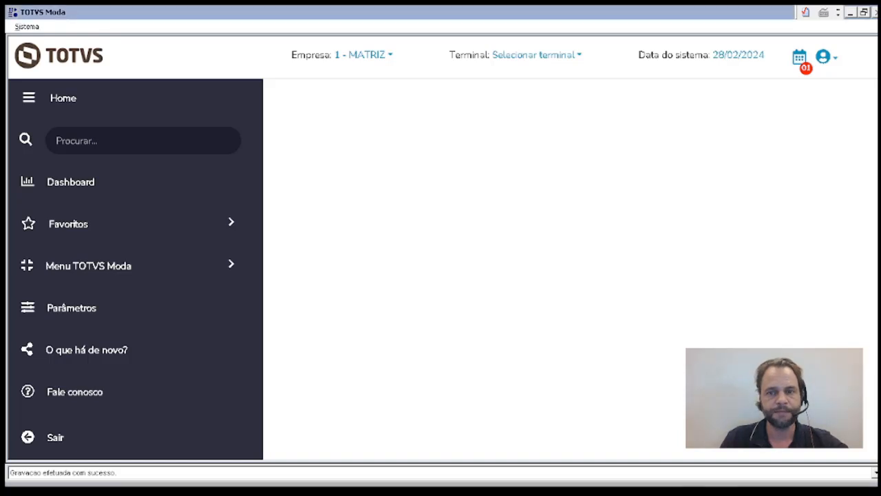
# - Open the GERFM276 - Manutenção de Operação (Novo) component from the configuration programs of the Fiscal module
pyautogui.click(80, 275)
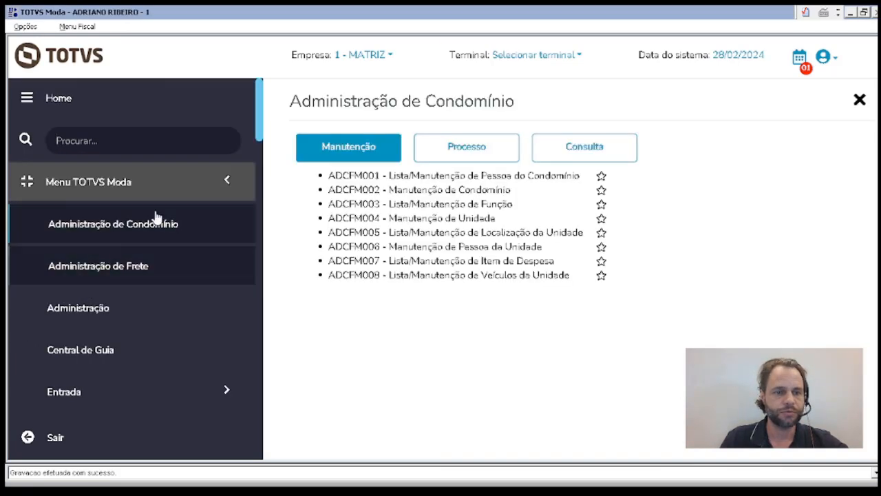
pyautogui.scroll(-5, 244, 183)
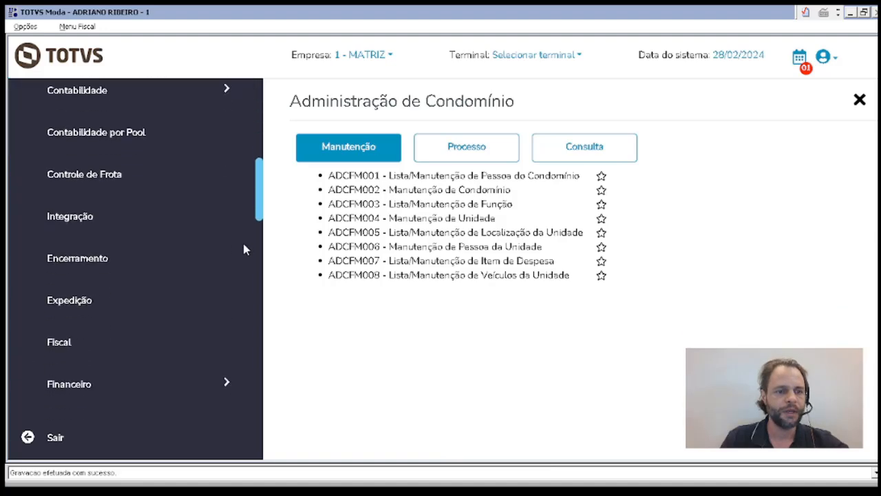
pyautogui.scroll(-3, 244, 251)
pyautogui.click(115, 132)
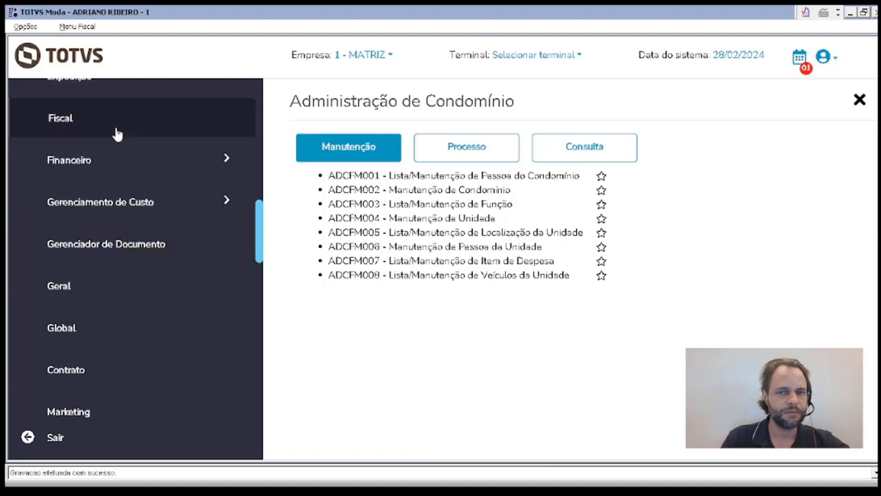
pyautogui.click(838, 143)
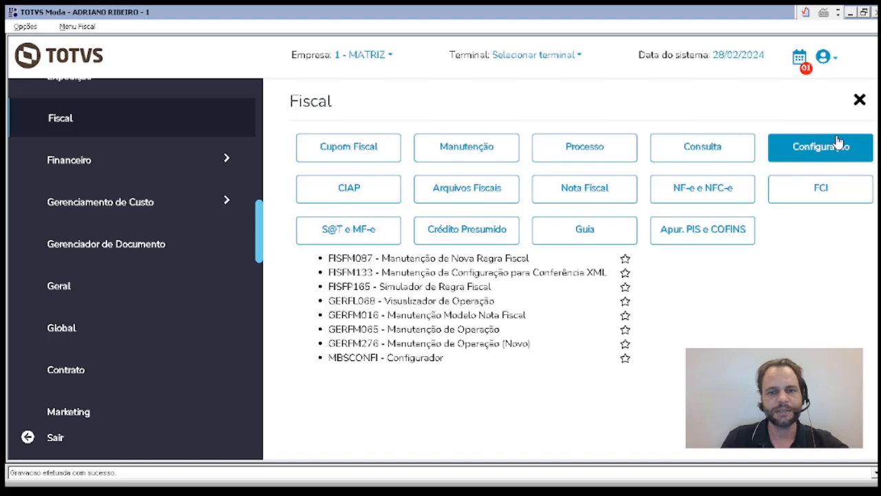
pyautogui.click(351, 348)
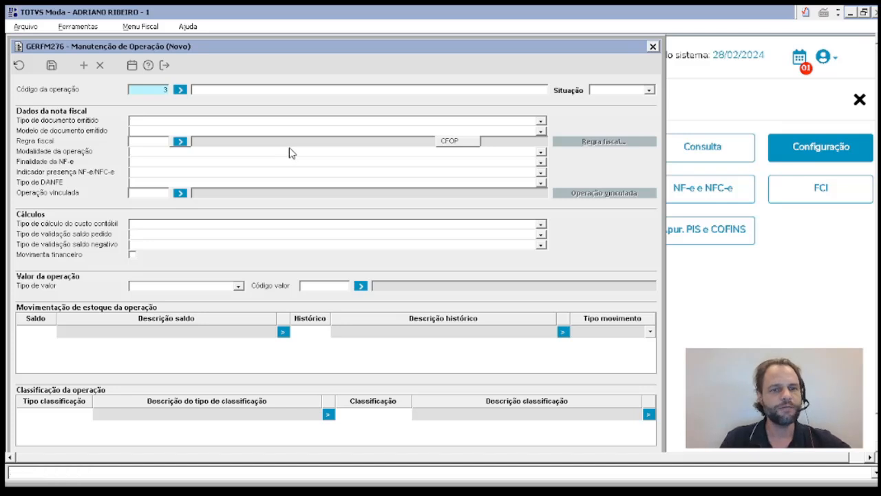
# - Load operation 3, examine its price value code and the VENDA DOLAR entry in the value type list, and close both windows
pyautogui.write('3')
pyautogui.press('Tab')
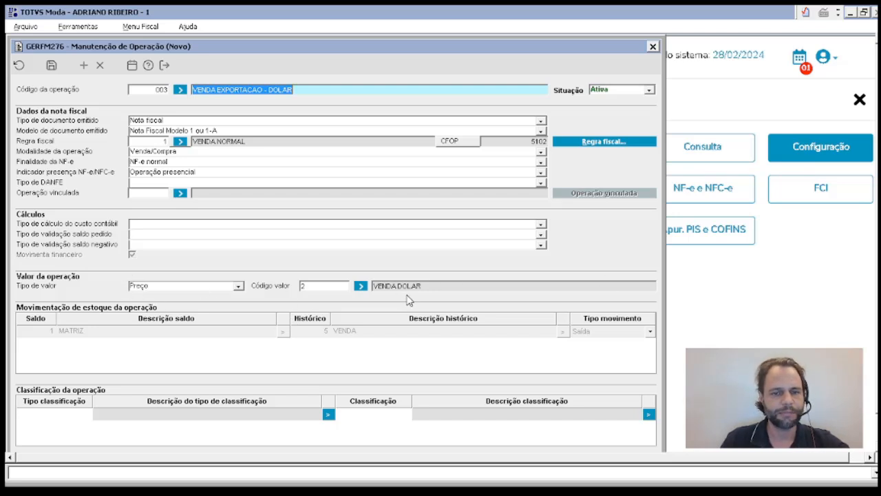
pyautogui.click(301, 285)
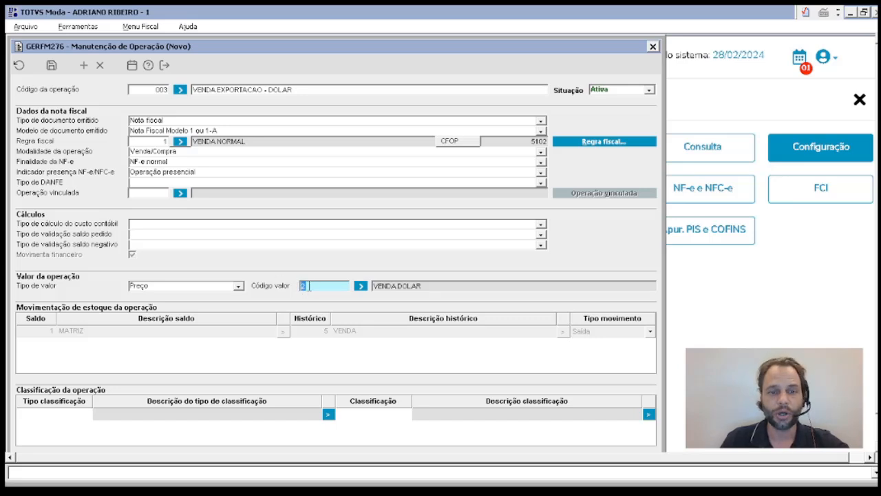
pyautogui.doubleClick(310, 286)
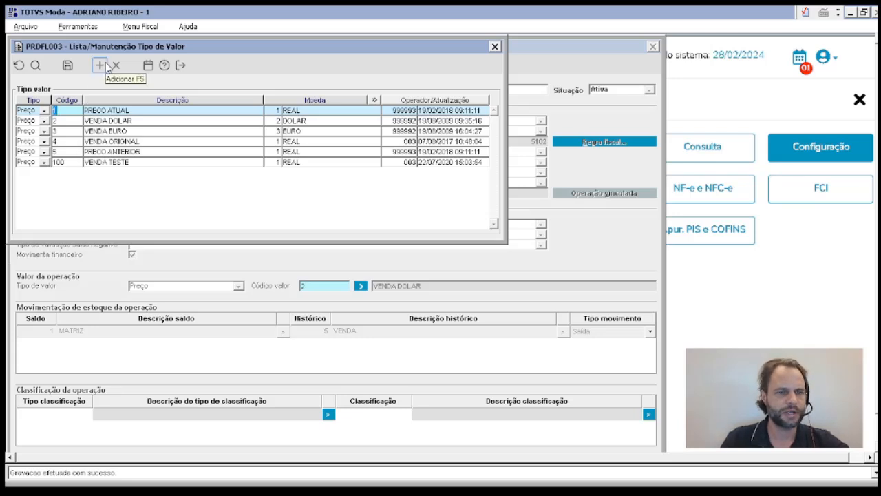
pyautogui.click(277, 122)
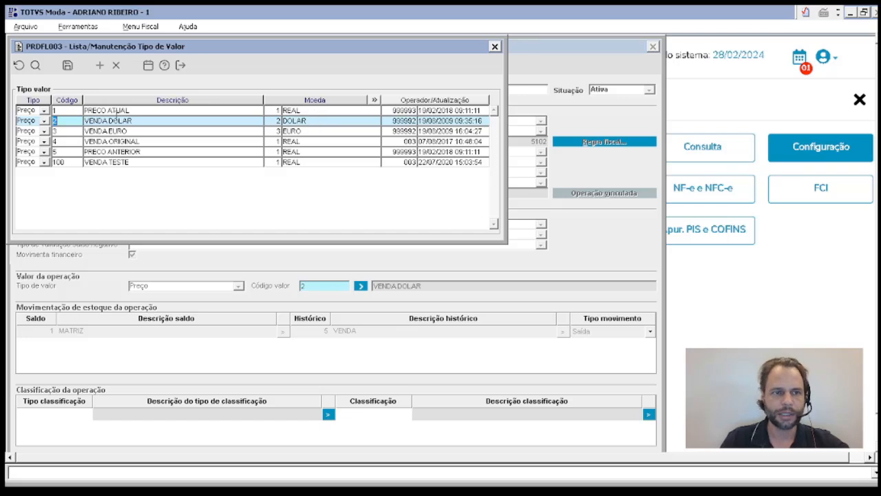
pyautogui.click(495, 46)
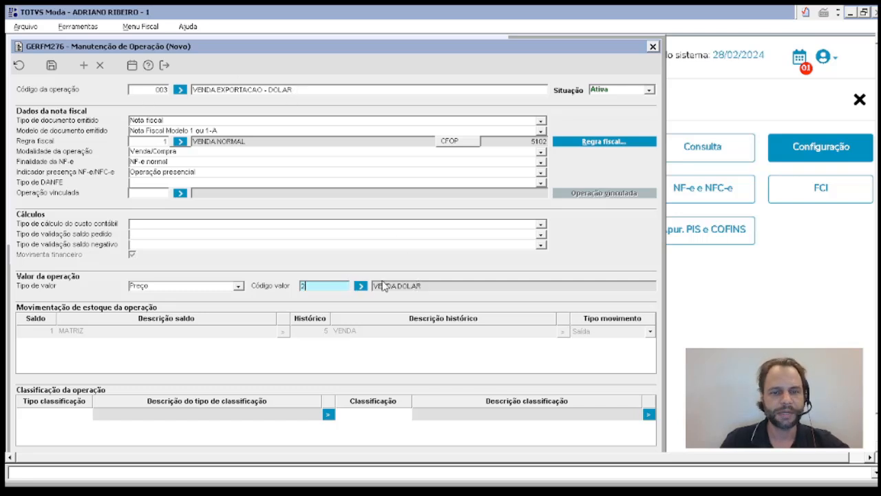
pyautogui.click(652, 47)
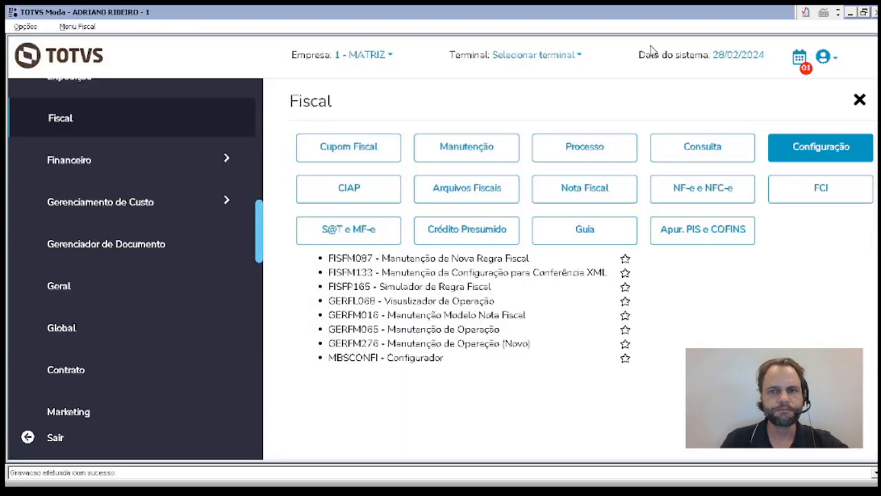
# - Open GERFM006 - Manutenção Moeda from the Geral module and load the DOLAR currency
pyautogui.moveTo(258, 230); pyautogui.dragTo(251, 273)
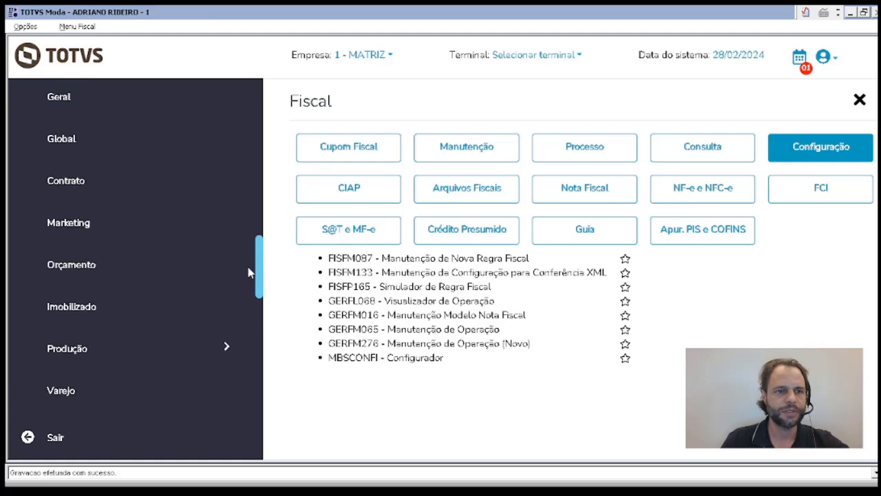
pyautogui.click(63, 110)
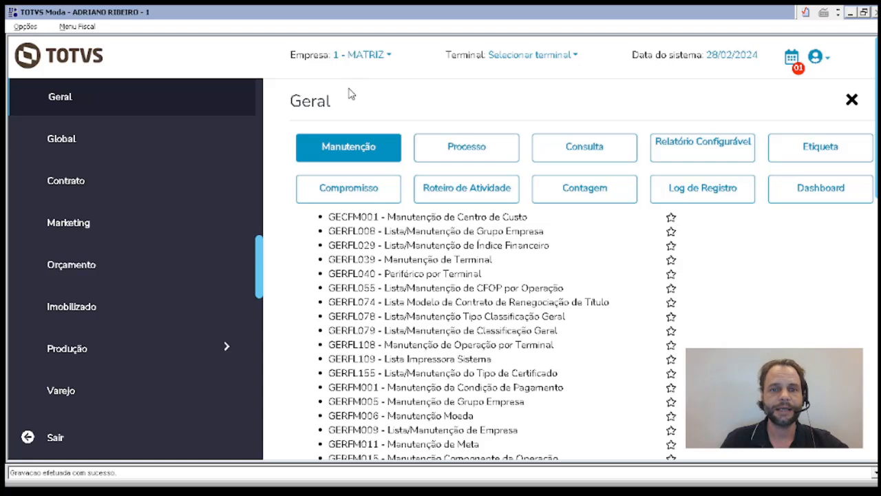
pyautogui.click(412, 417)
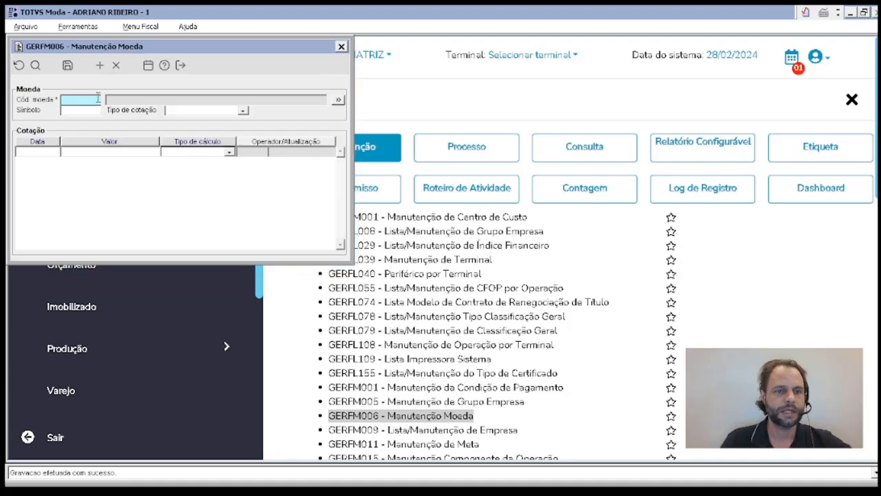
pyautogui.doubleClick(96, 99)
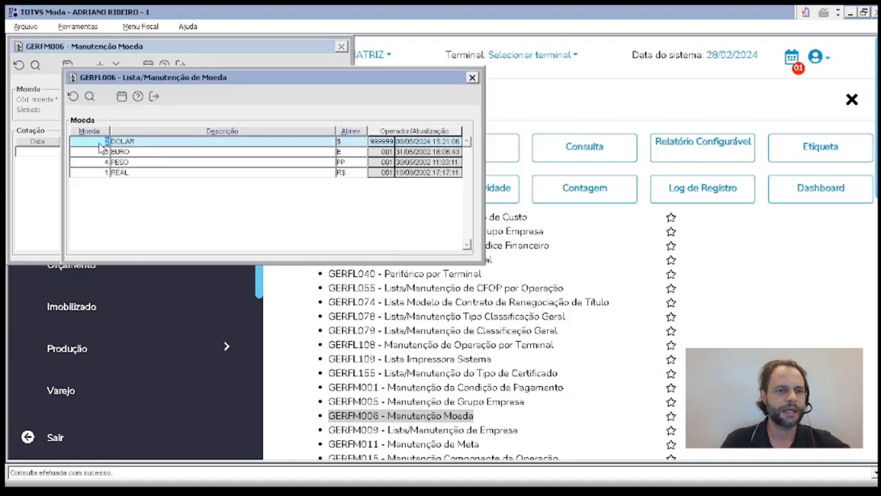
pyautogui.doubleClick(102, 141)
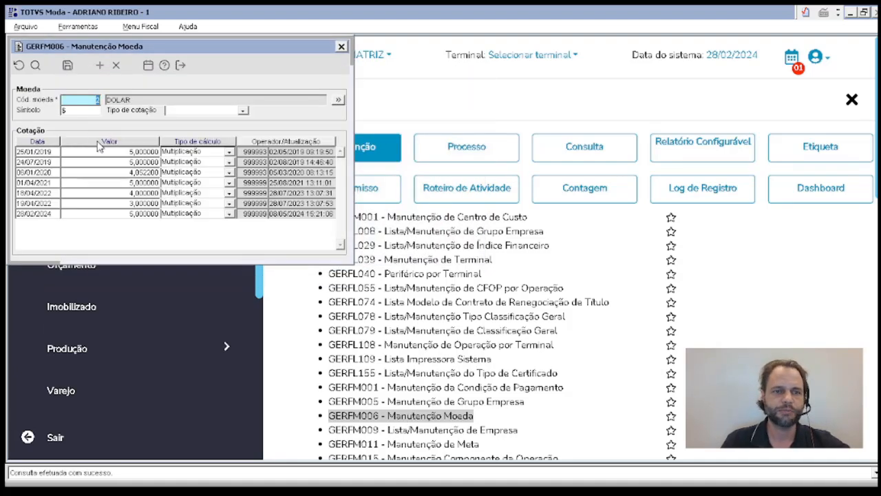
# - Examine the date, value and calculation type of the dollar quotation for 28/02/2024
pyautogui.click(80, 214)
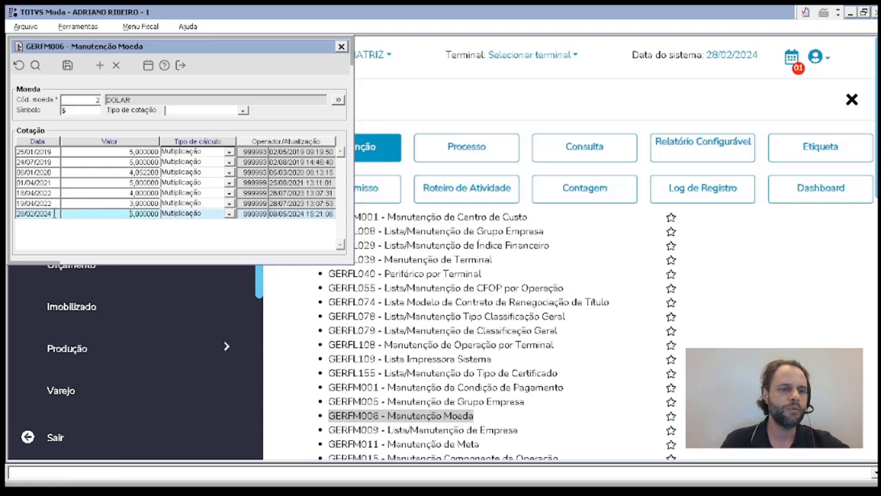
pyautogui.moveTo(54, 214); pyautogui.dragTo(7, 213)
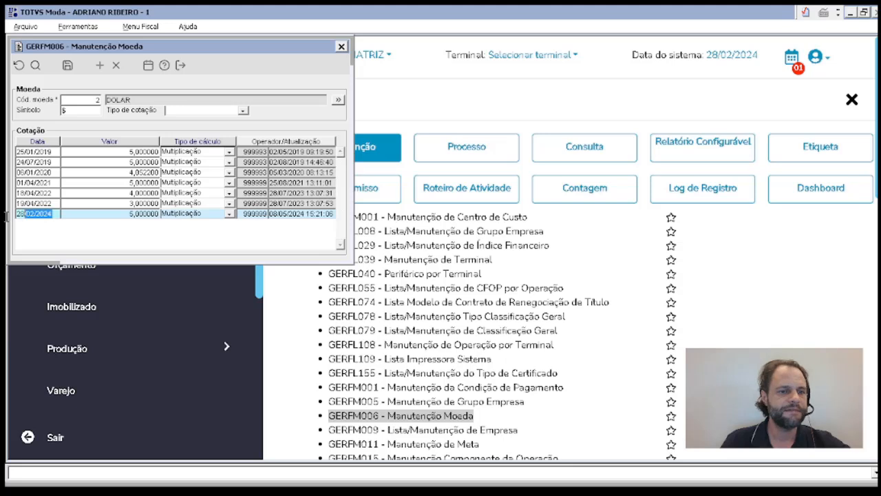
pyautogui.click(128, 213)
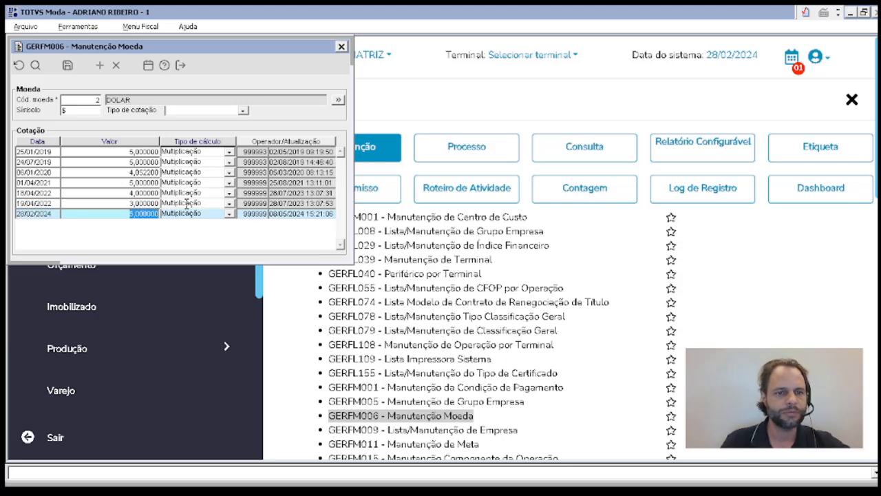
pyautogui.click(68, 64)
pyautogui.click(62, 212)
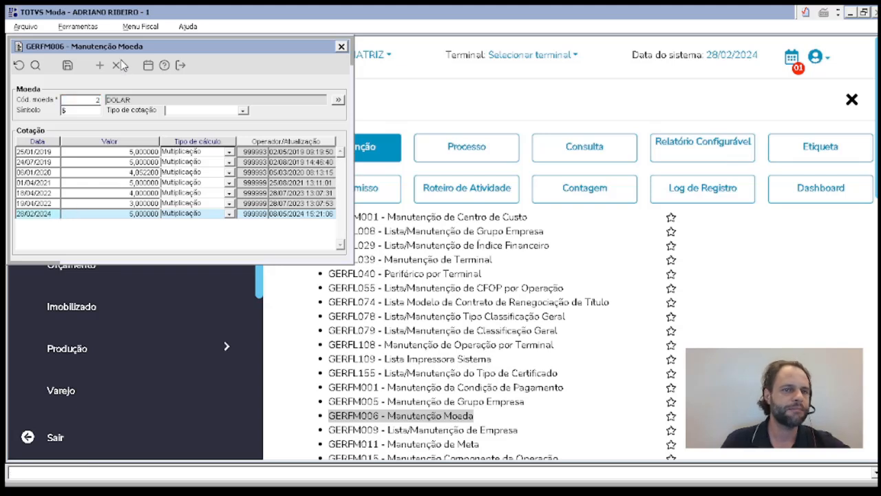
# - Add a dollar quotation dated 01/03/2024 with value 6 and calculation type Multiplicação, and save it
pyautogui.click(100, 66)
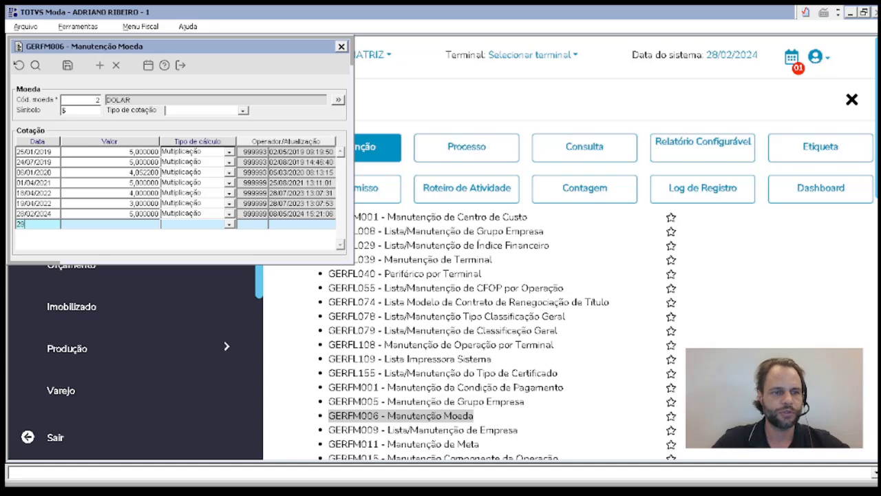
pyautogui.write('01')
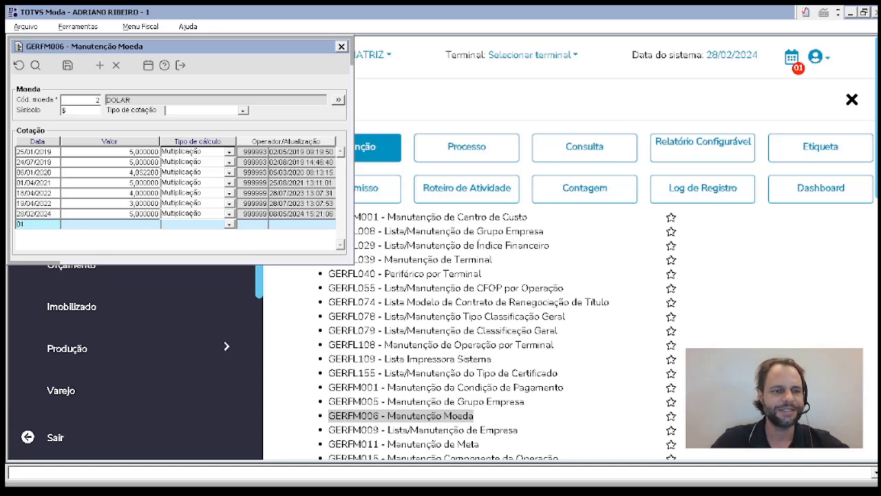
pyautogui.press('BackSpace')
pyautogui.press('BackSpace')
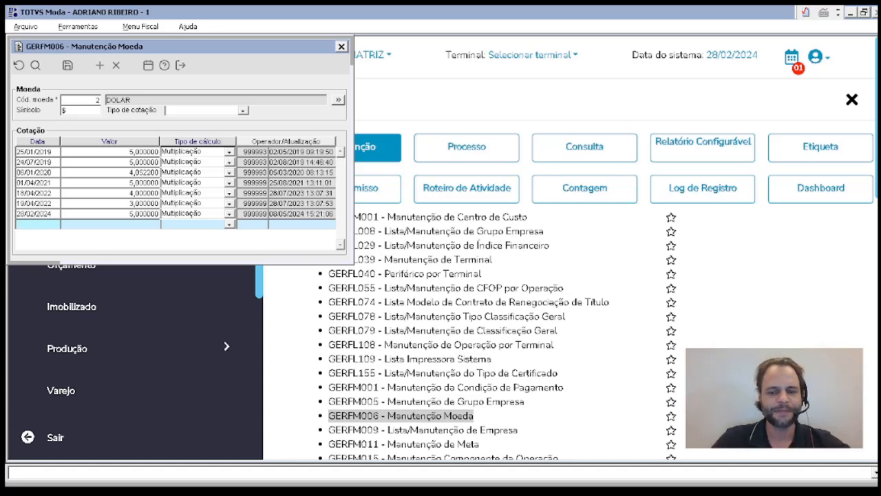
pyautogui.write('0103')
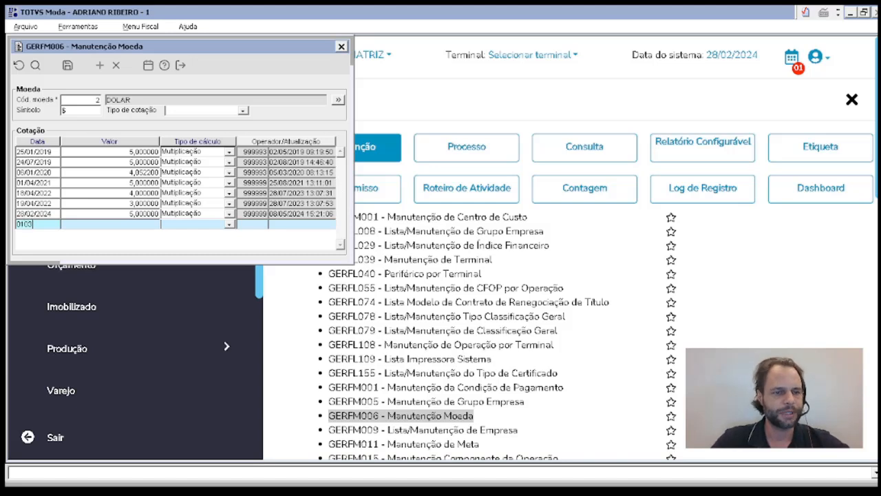
pyautogui.press('Tab')
pyautogui.press('Tab')
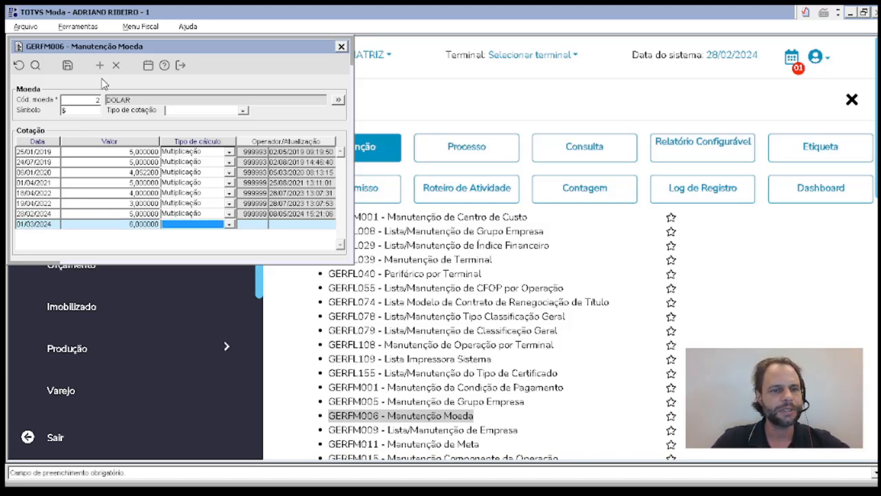
pyautogui.press('Down')
pyautogui.hotkey('ctrl', 's')
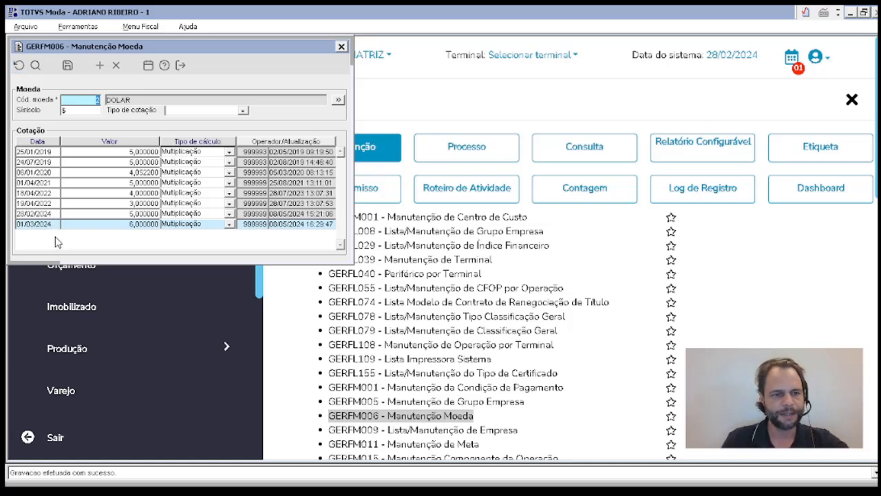
# - Check the value of the 01/03/2024 quotation and return to the currency code
pyautogui.click(131, 226)
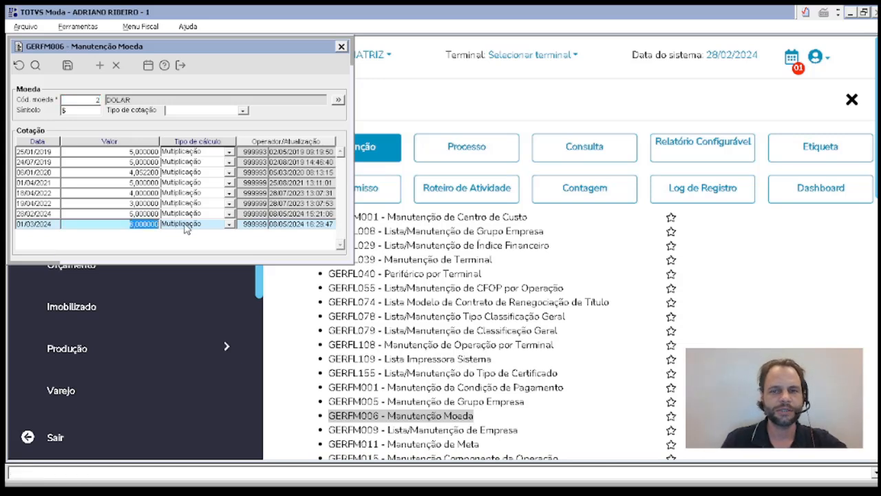
pyautogui.click(88, 108)
pyautogui.click(88, 99)
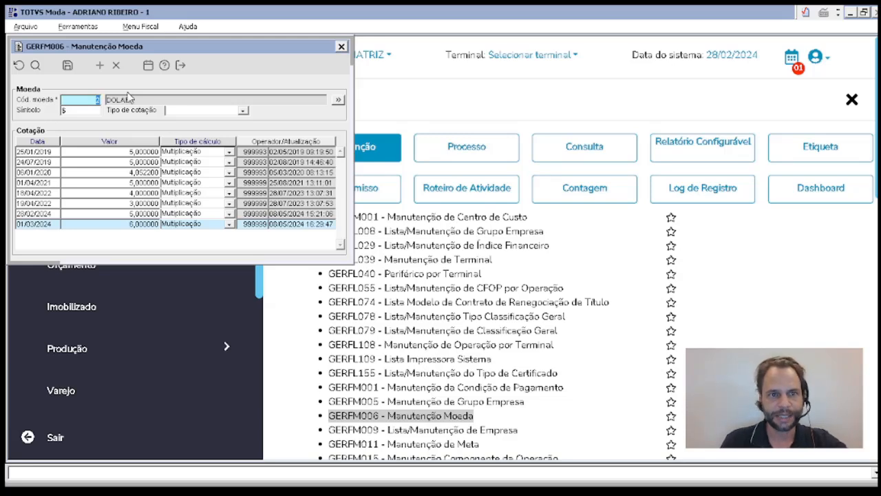
# - Open the component's help, inspect the corporate parameter DS_API_COTACAO for automatic quotation lookup, and close both windows
pyautogui.click(164, 65)
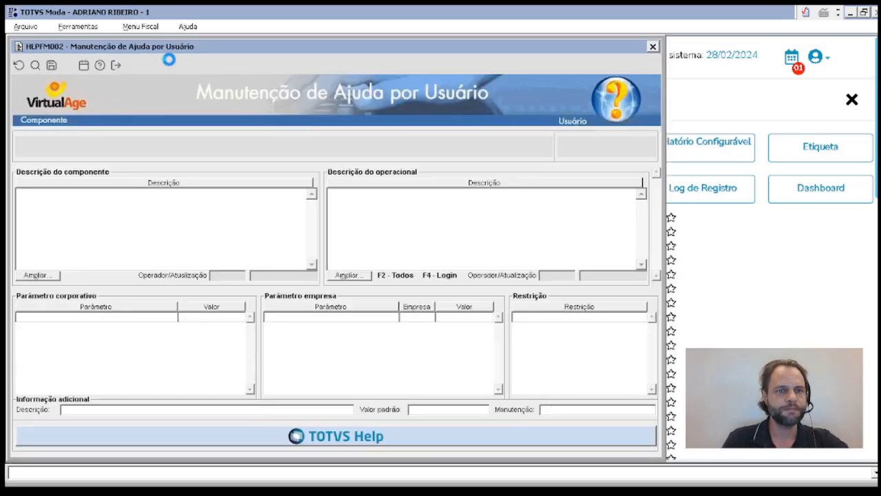
pyautogui.click(85, 318)
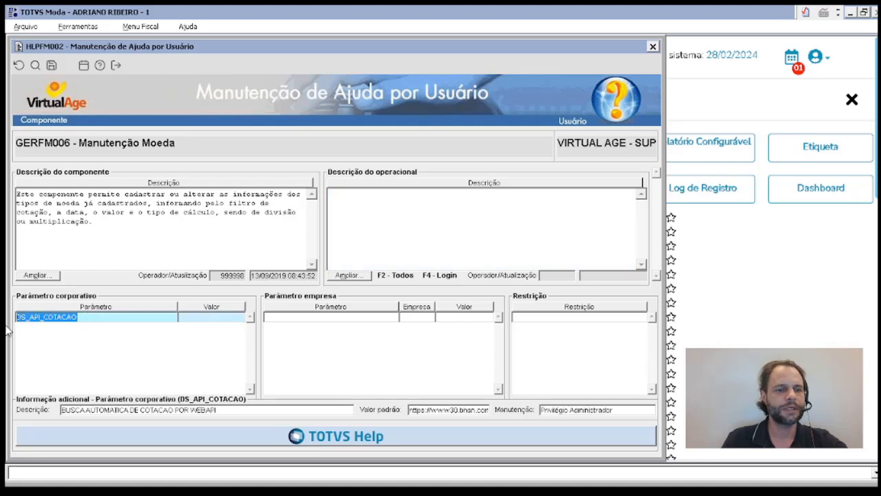
pyautogui.click(213, 317)
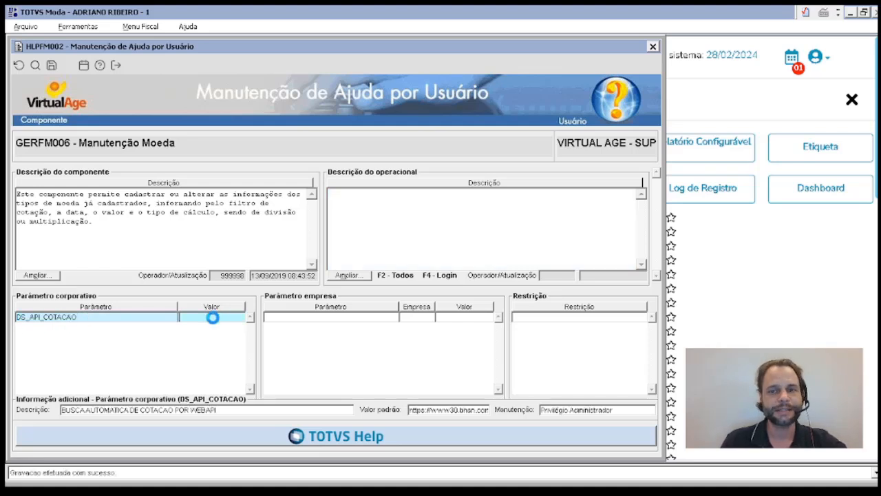
pyautogui.doubleClick(213, 317)
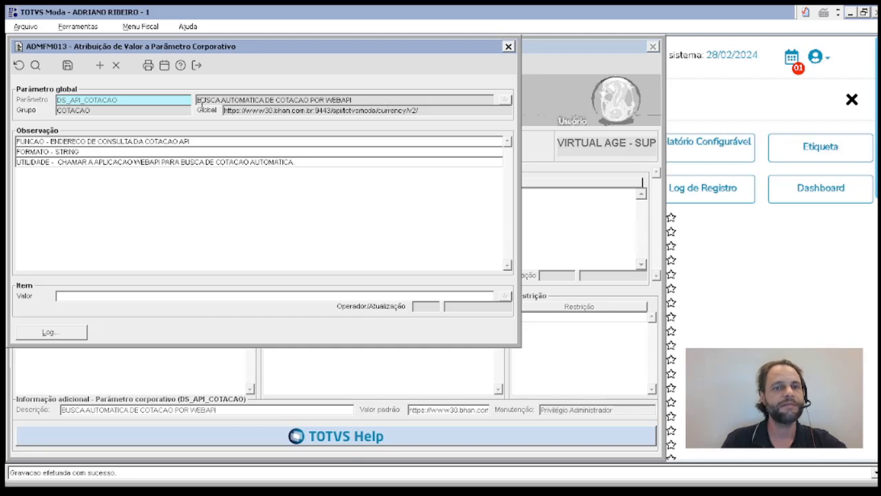
pyautogui.click(200, 101)
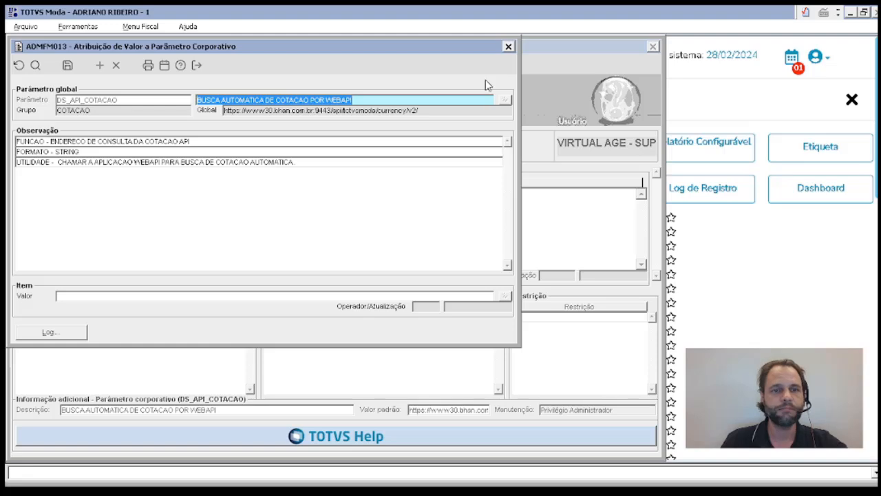
pyautogui.click(508, 46)
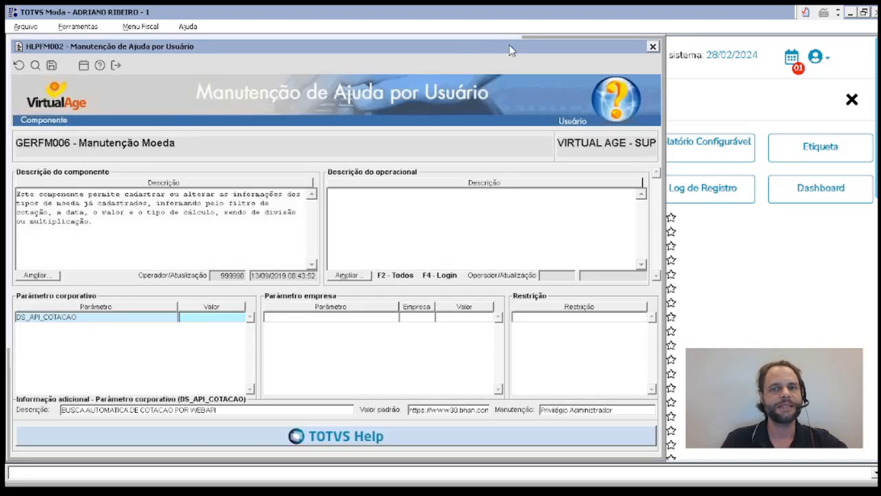
pyautogui.click(653, 47)
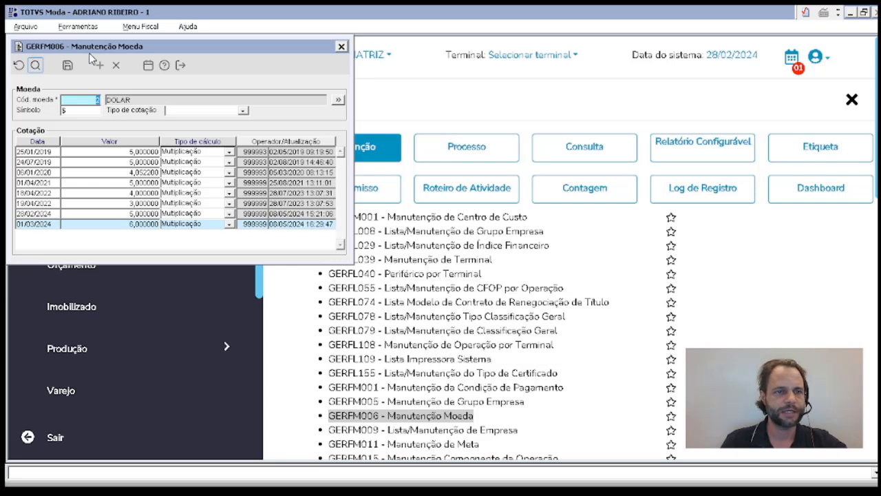
# - Close the currency maintenance and open the sales order price table maintenance, PEDFM011
pyautogui.moveTo(52, 225); pyautogui.dragTo(5, 228)
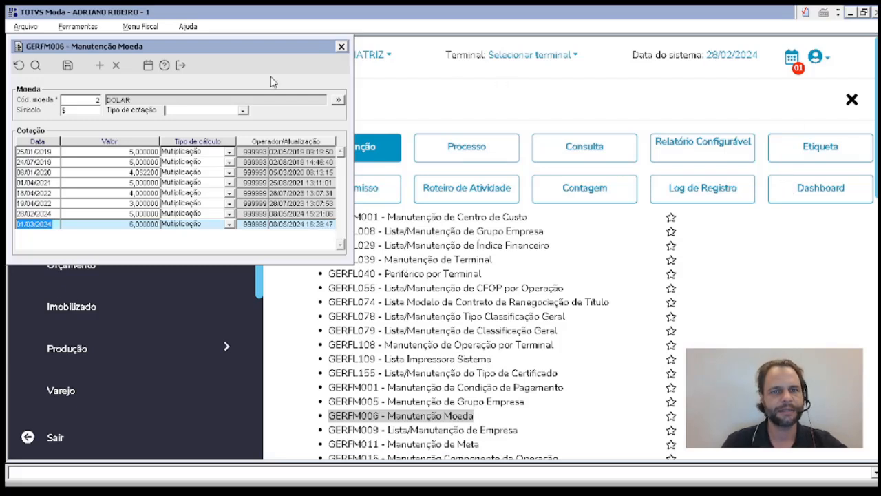
pyautogui.click(341, 46)
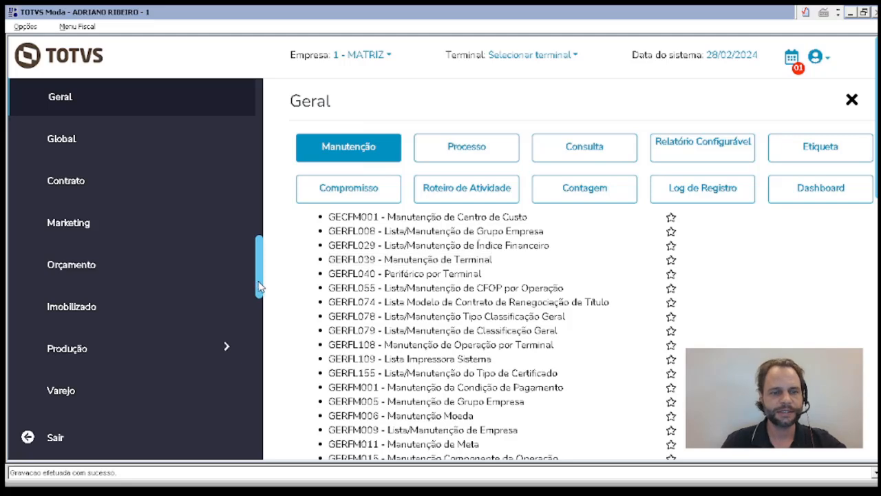
pyautogui.moveTo(261, 286); pyautogui.dragTo(261, 359)
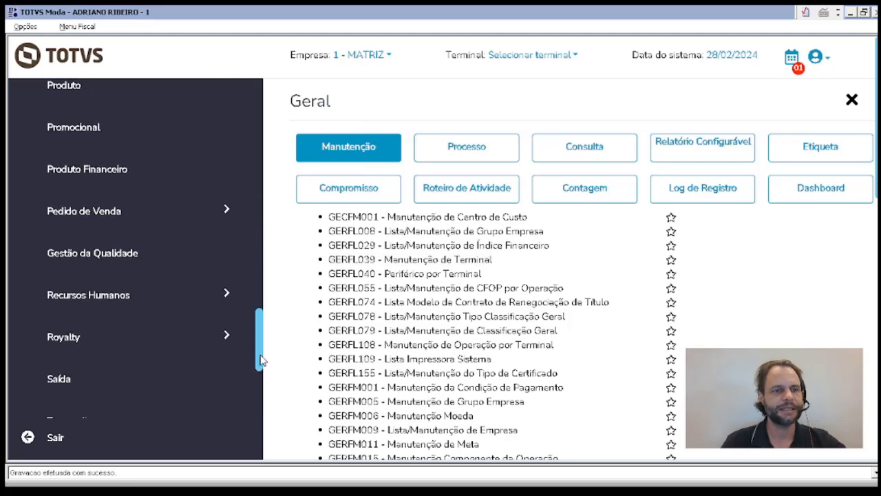
pyautogui.click(138, 213)
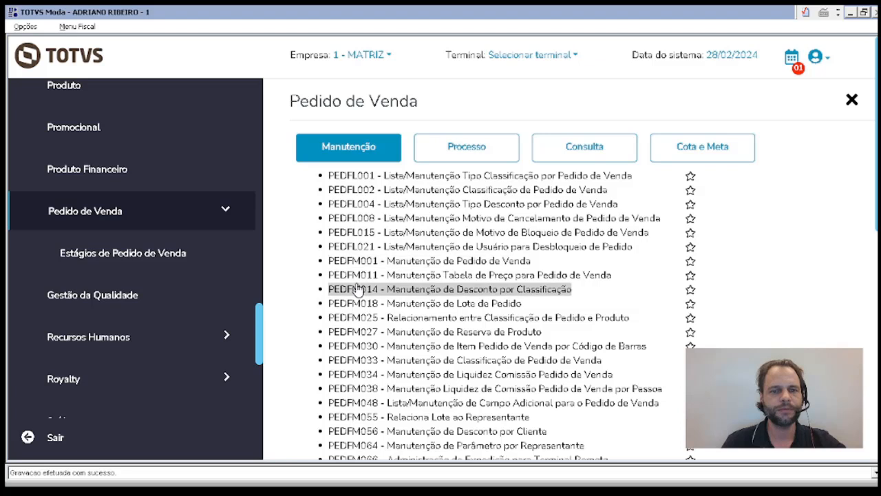
pyautogui.click(421, 279)
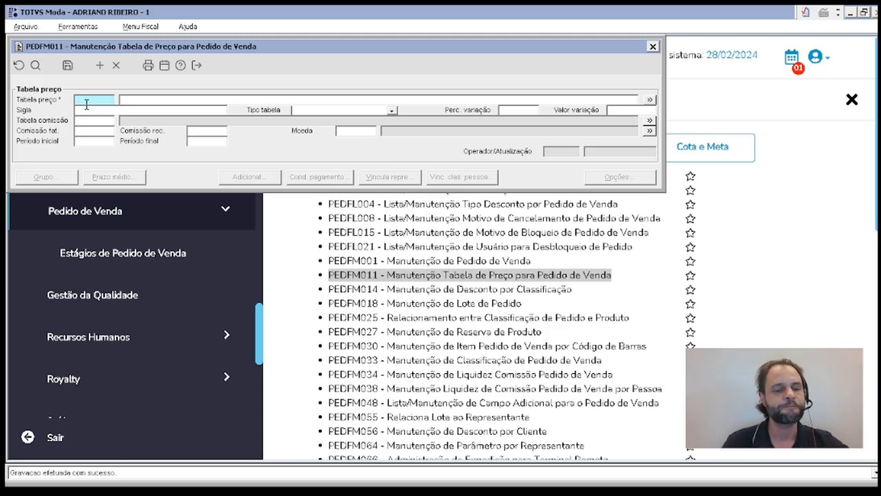
# - Look up the existing price tables and load table 001 DOLAR
pyautogui.doubleClick(87, 103)
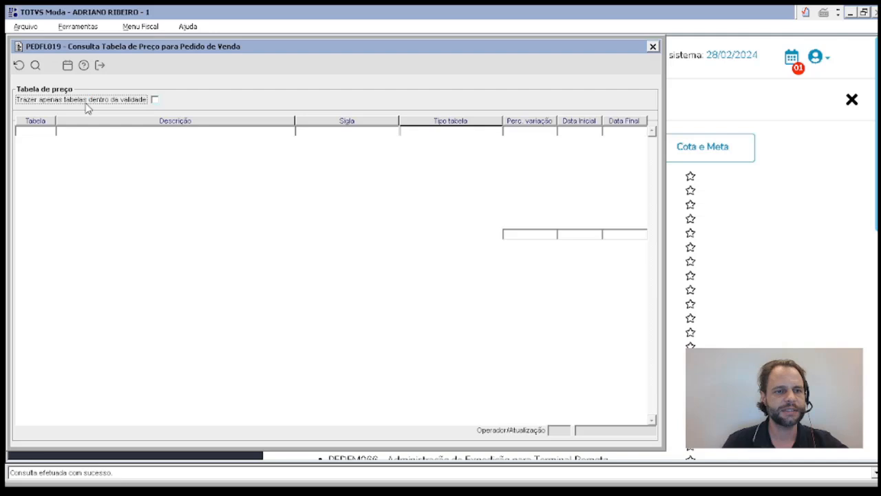
pyautogui.click(42, 141)
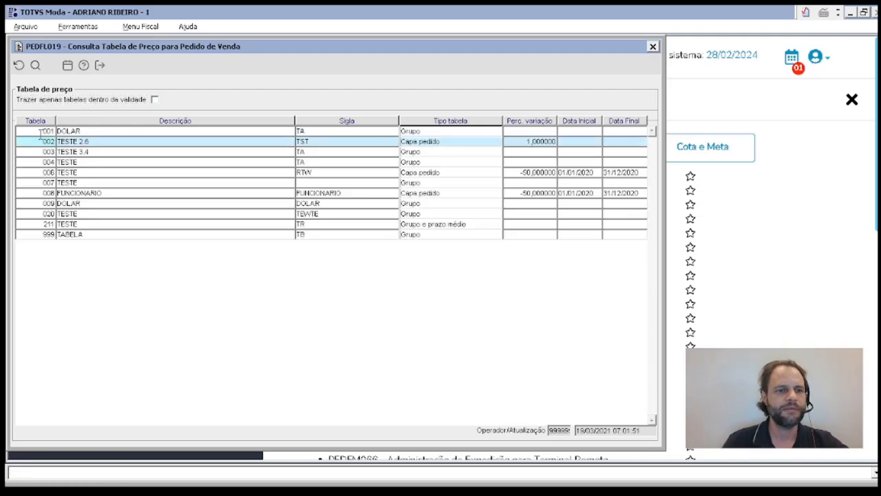
pyautogui.doubleClick(42, 131)
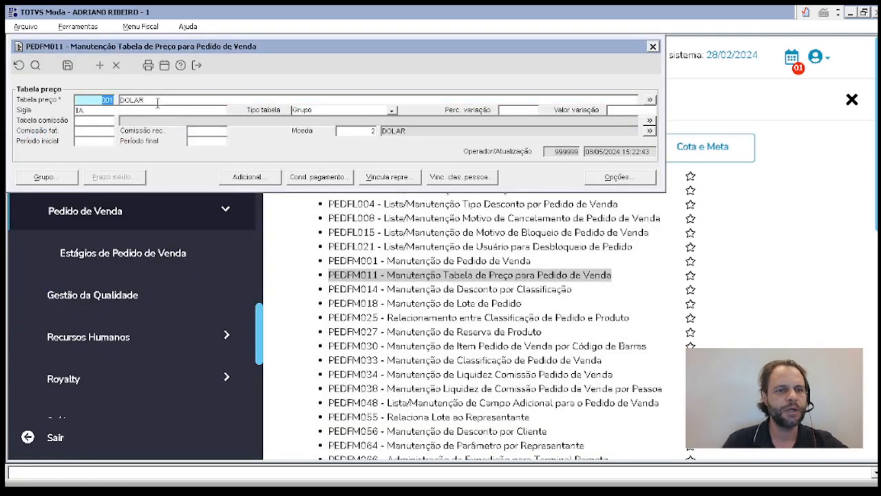
pyautogui.press('Tab')
pyautogui.press('Tab')
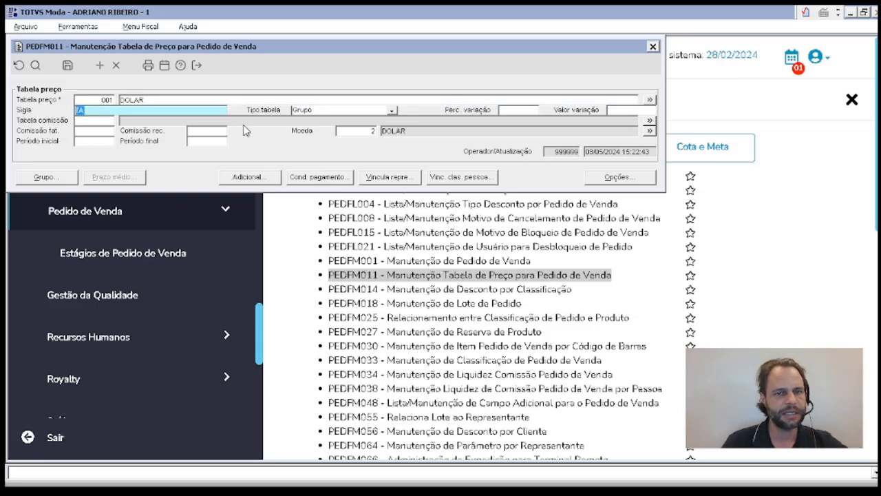
# - Set the DOLAR price table's type to Grupo and save the table
pyautogui.click(308, 111)
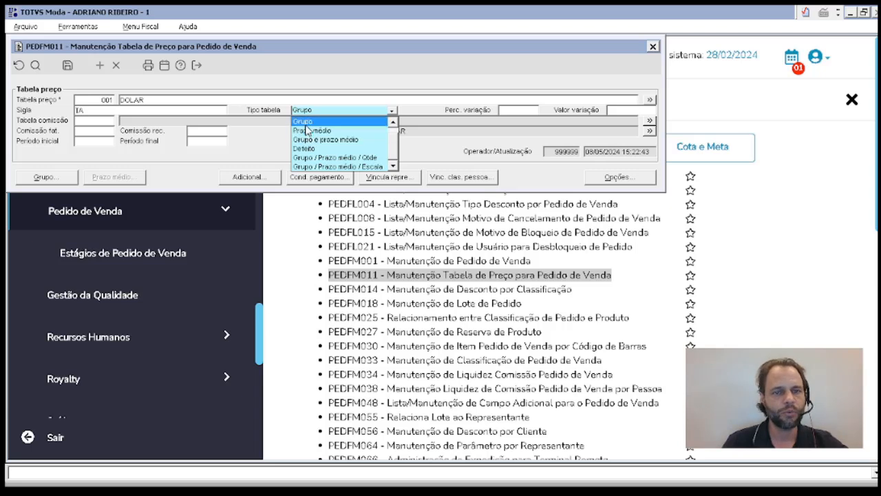
pyautogui.click(295, 122)
pyautogui.click(67, 65)
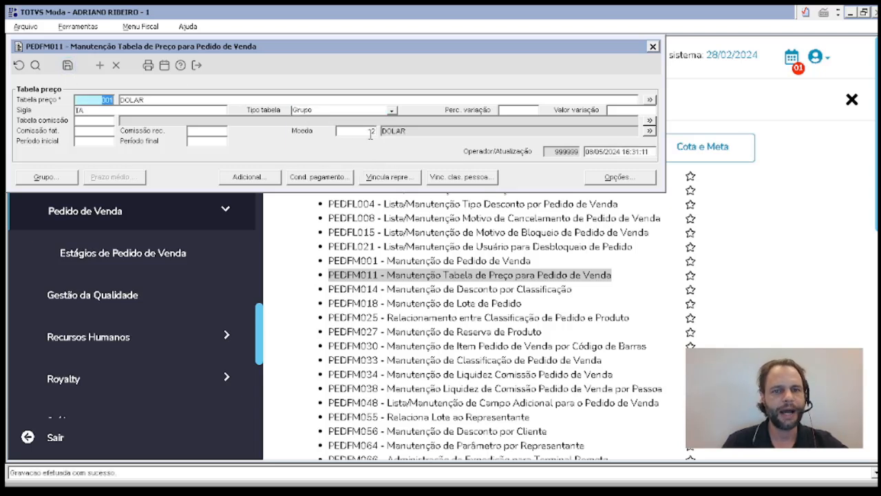
# - Check the price table's currency, view its group prices and return to the table header
pyautogui.click(358, 131)
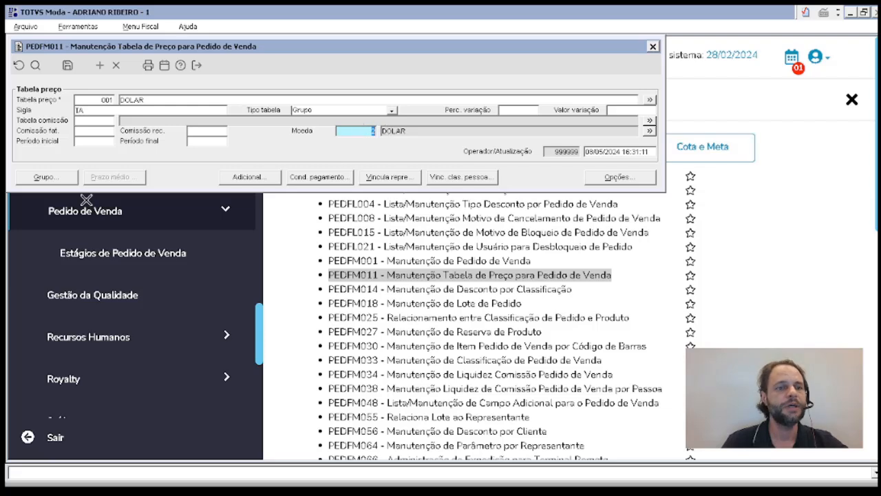
pyautogui.click(52, 179)
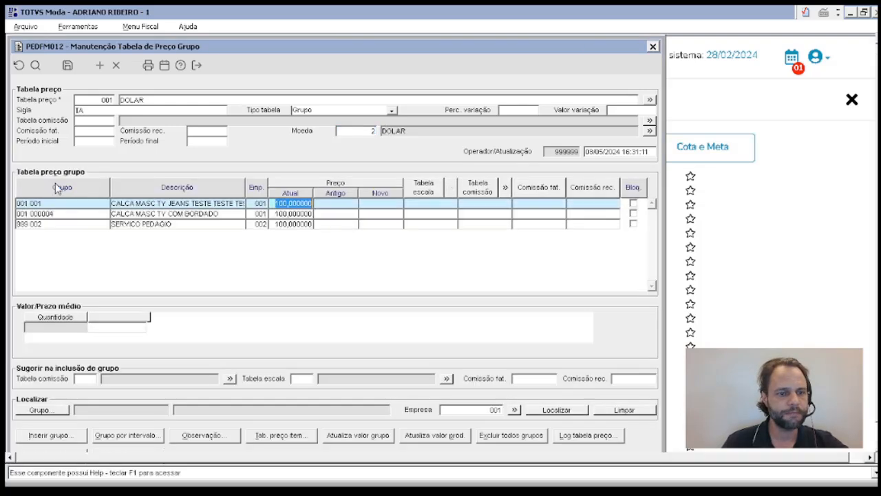
pyautogui.press('Escape')
pyautogui.click(68, 66)
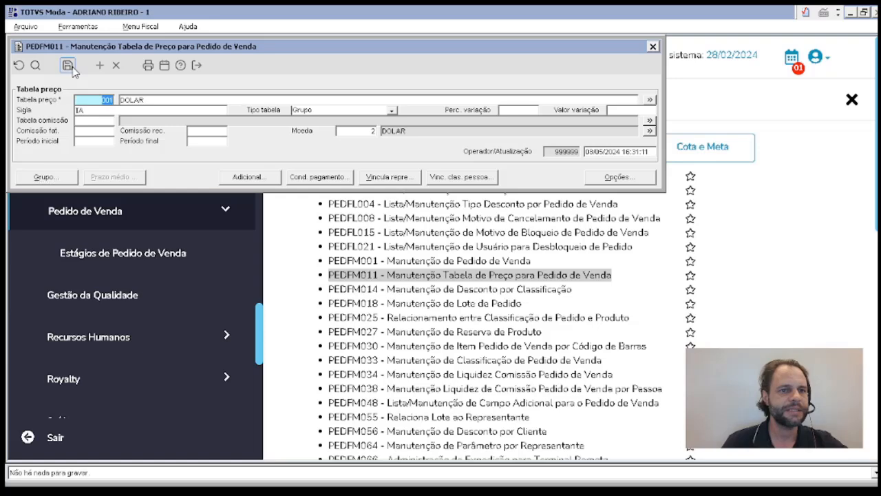
# - Reopen the DOLAR table's group prices, view the group selection used for inserting groups, and close that selection
pyautogui.click(48, 179)
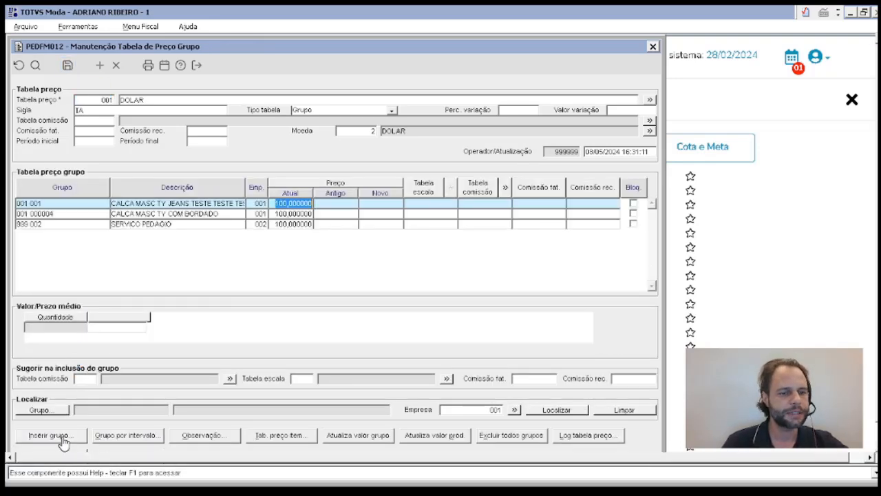
pyautogui.click(63, 435)
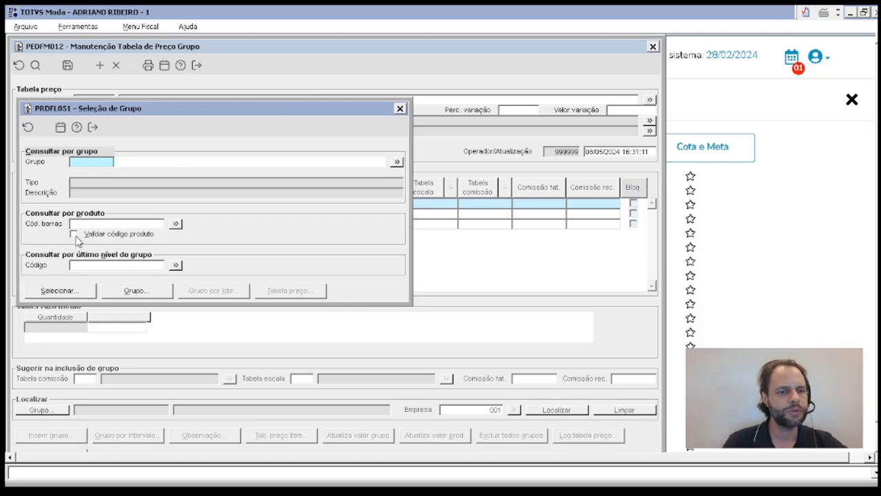
pyautogui.click(83, 234)
pyautogui.press('Return')
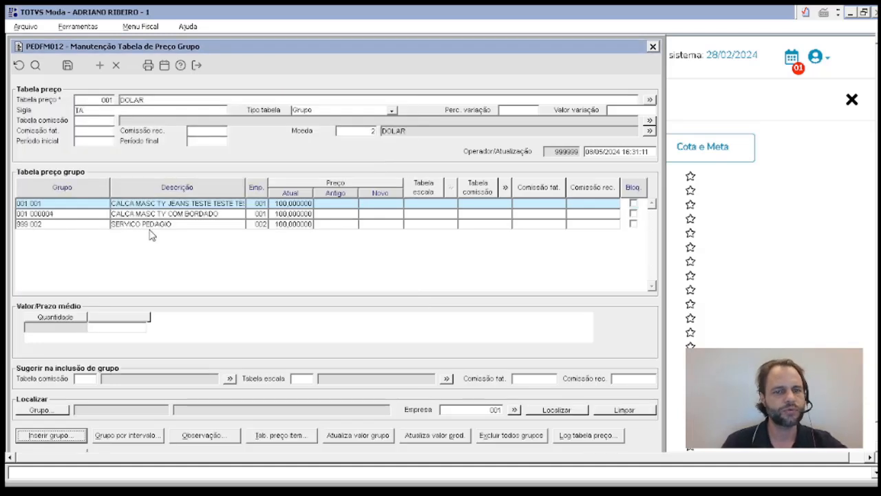
# - Check the current price of group 001 001 and return to the price table header
pyautogui.moveTo(276, 204); pyautogui.dragTo(313, 209)
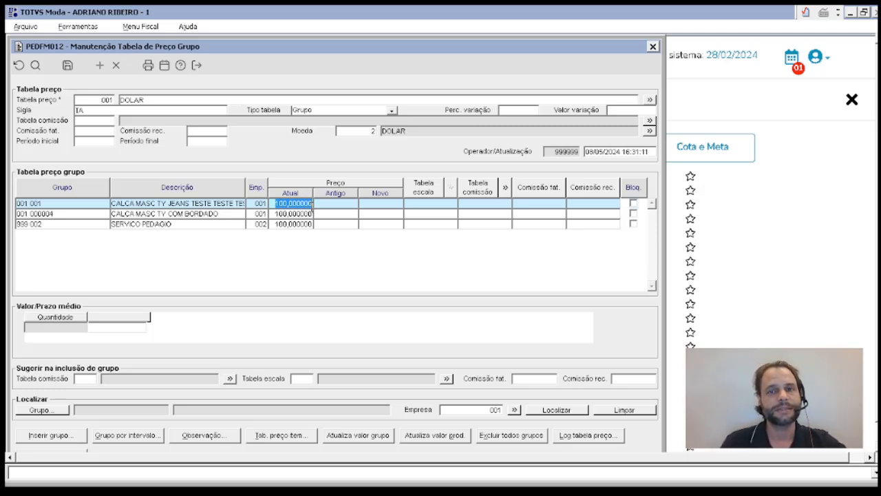
pyautogui.click(352, 243)
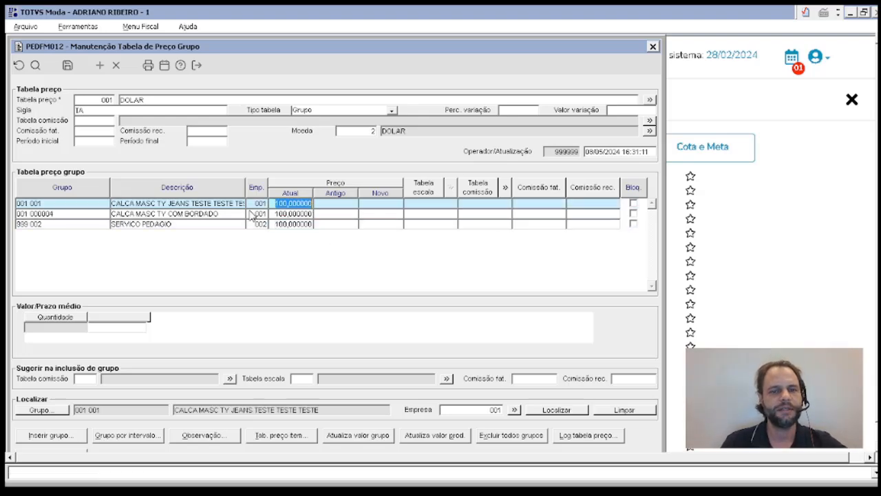
pyautogui.click(699, 154)
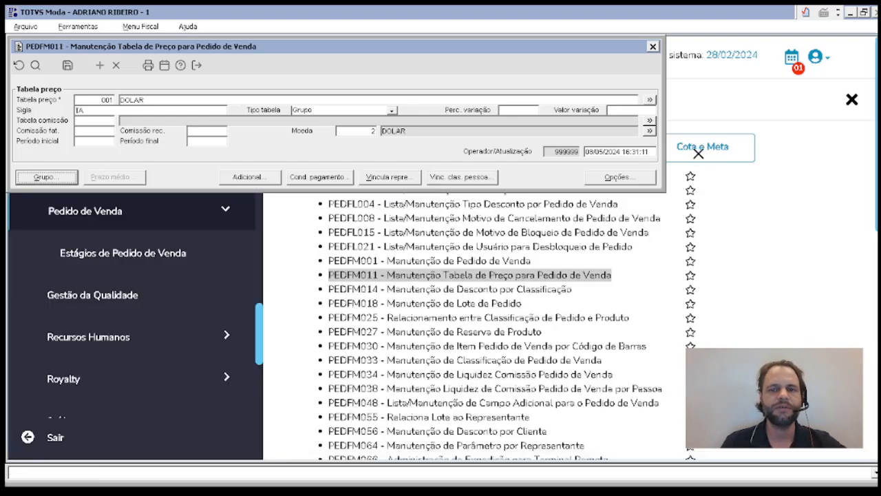
# - Open the representative link for price table 001, inspect the representative selection list and cancel it
pyautogui.click(387, 178)
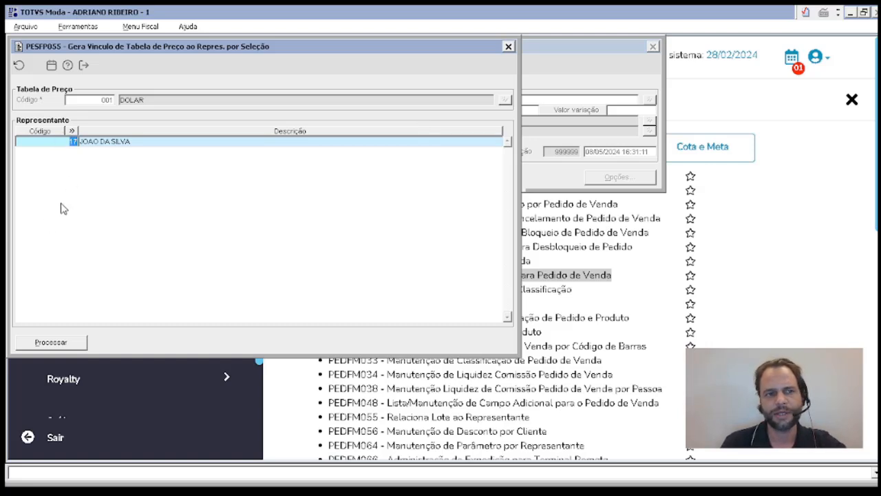
pyautogui.press('Down')
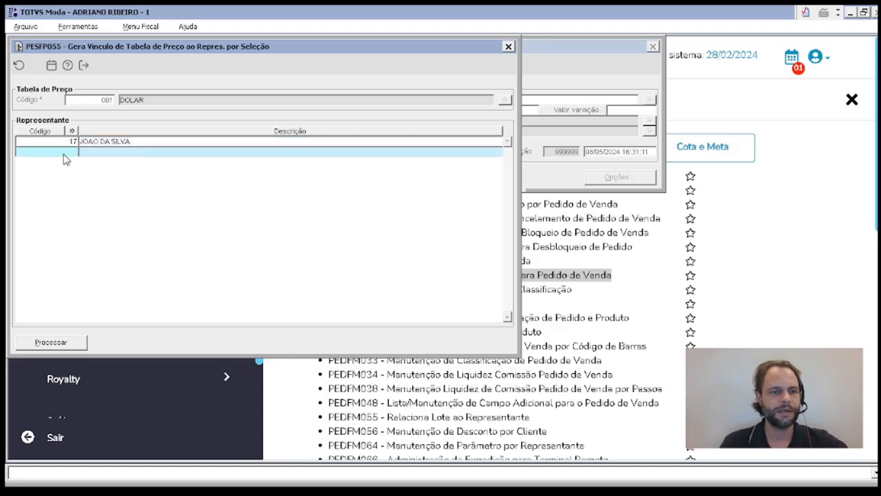
pyautogui.doubleClick(64, 152)
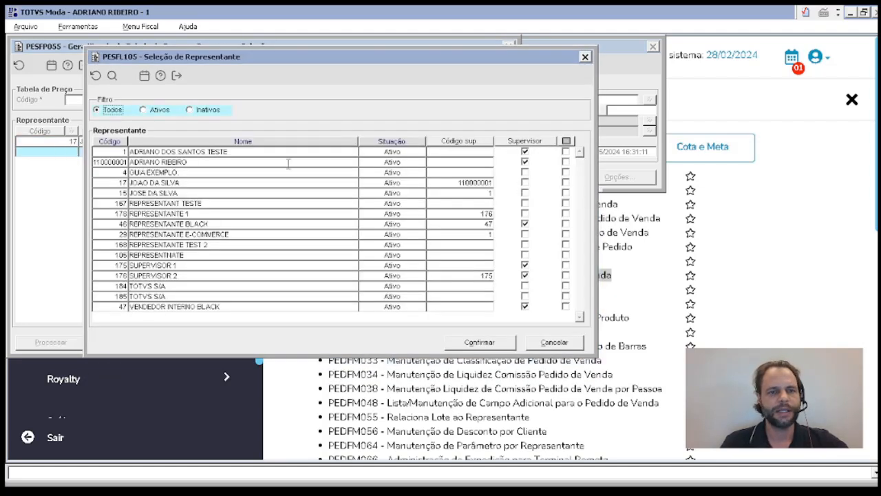
pyautogui.click(565, 141)
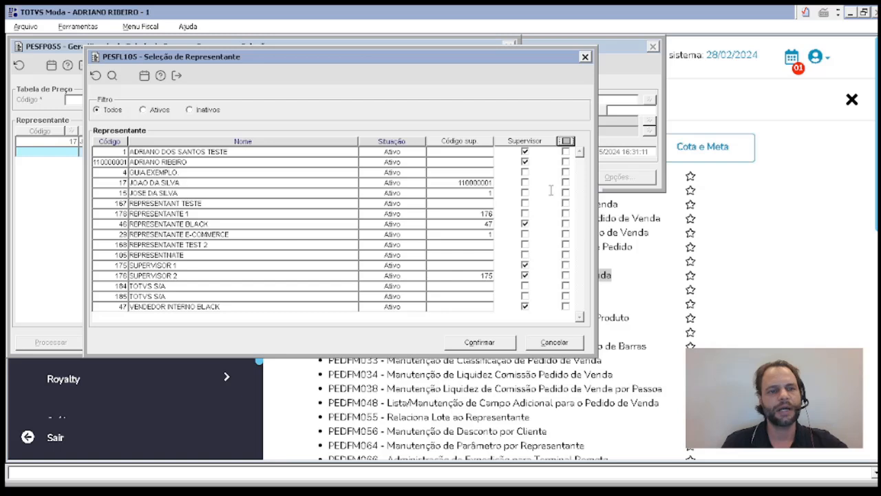
pyautogui.click(551, 342)
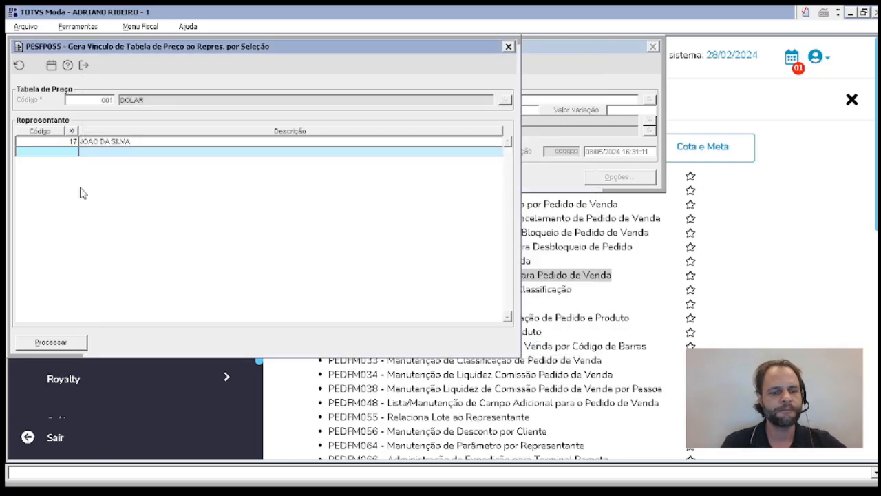
# - Process the link between price table 001 and the listed representative, and close the price table windows
pyautogui.click(73, 143)
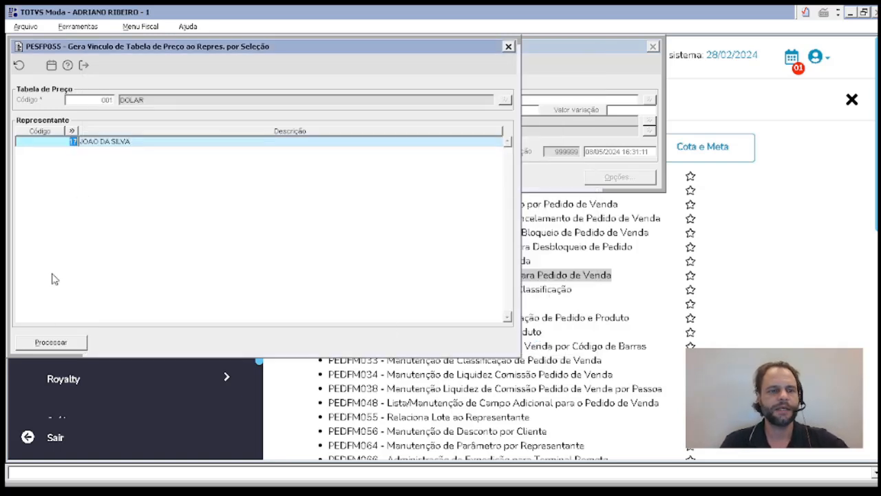
pyautogui.click(55, 342)
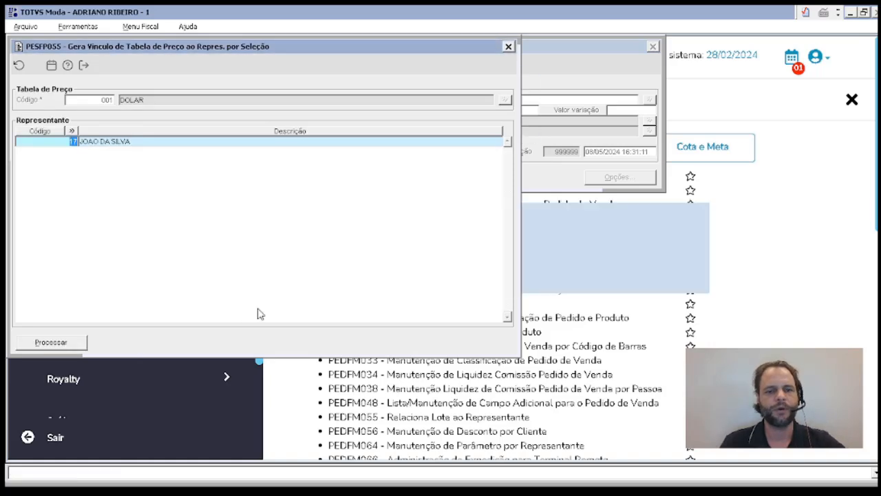
pyautogui.press('Escape')
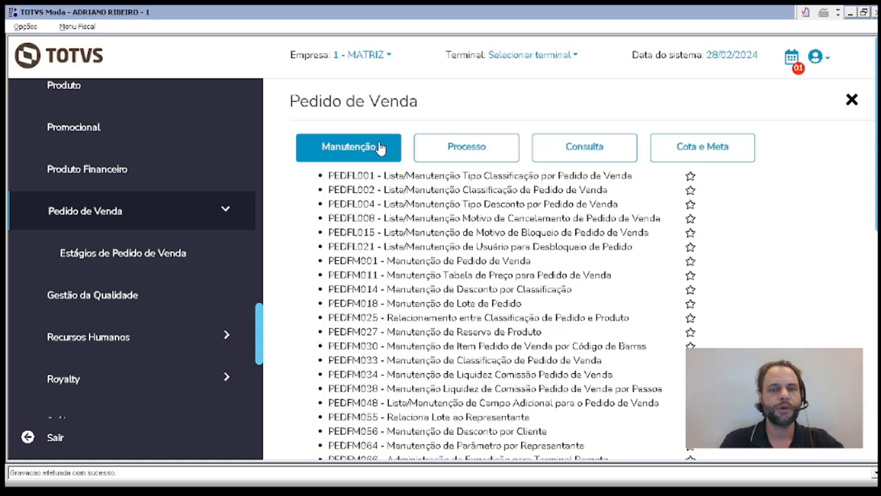
# - Open the sales order maintenance, PEDFM001, start a new order for company 001 and enter the export customer's code
pyautogui.click(391, 262)
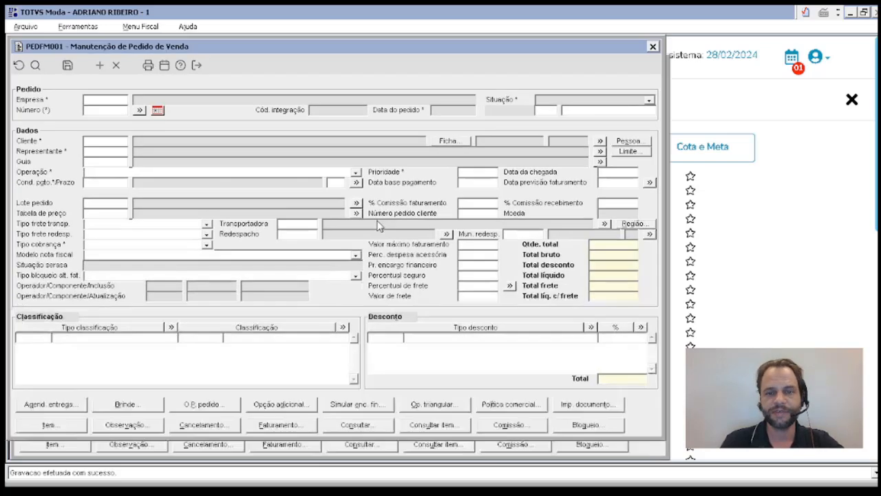
pyautogui.press('Tab')
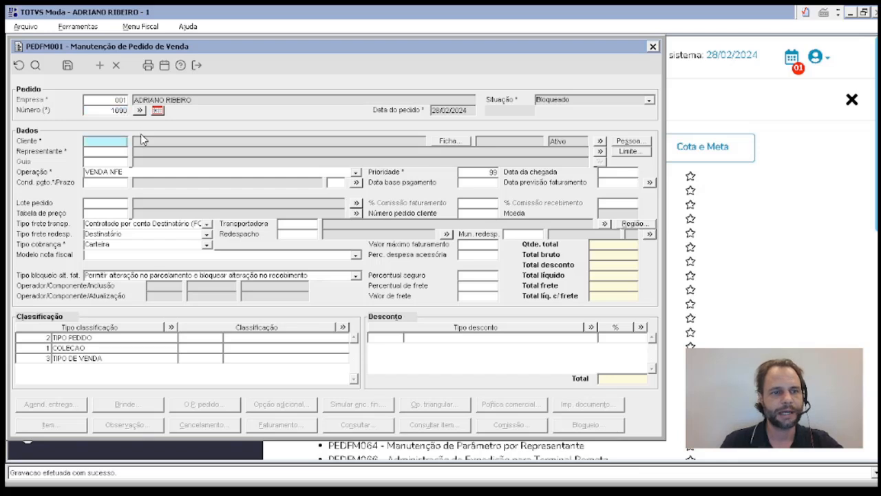
pyautogui.write('131')
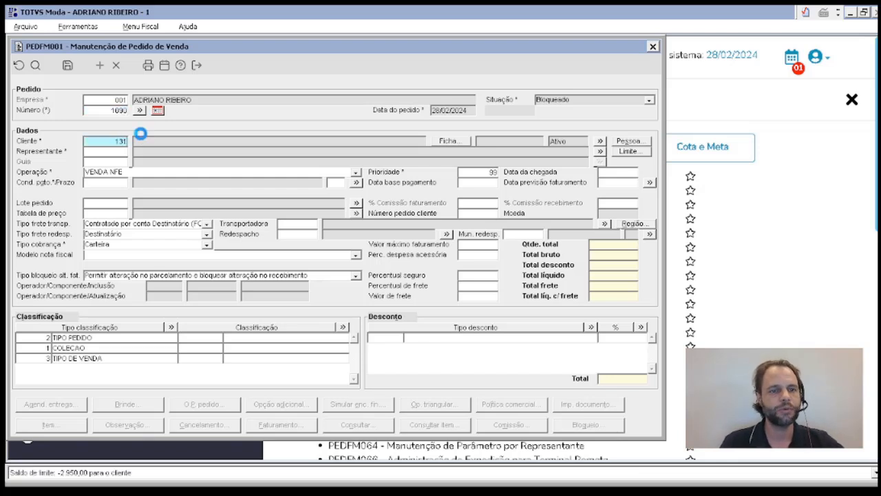
pyautogui.press('Tab')
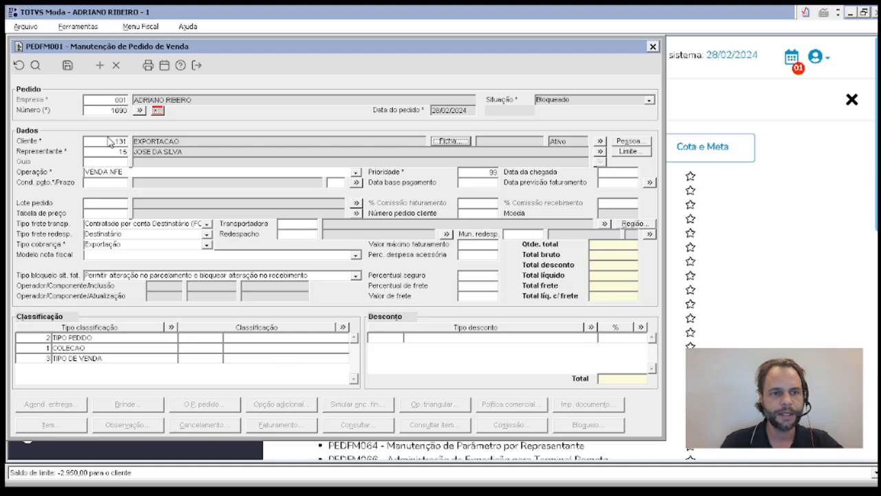
# - Open the export customer's full person record from the order and check the postal code in its foreign address
pyautogui.click(110, 140)
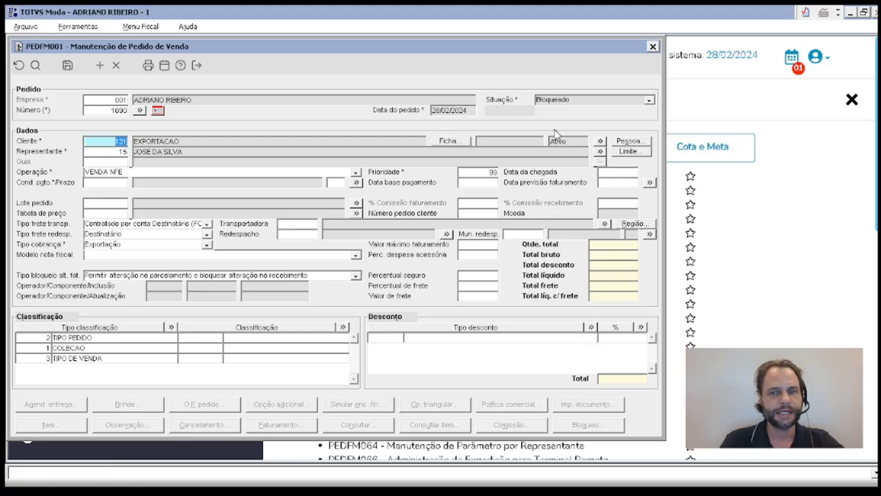
pyautogui.click(631, 141)
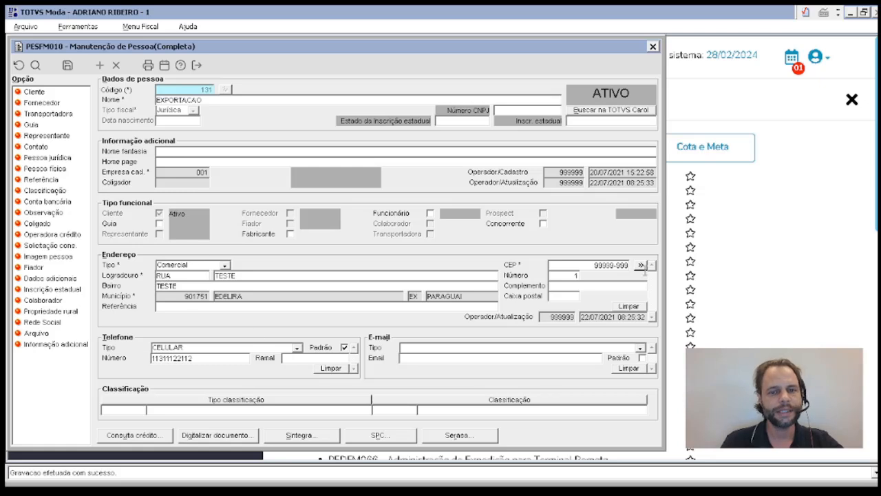
pyautogui.moveTo(594, 265); pyautogui.dragTo(631, 265)
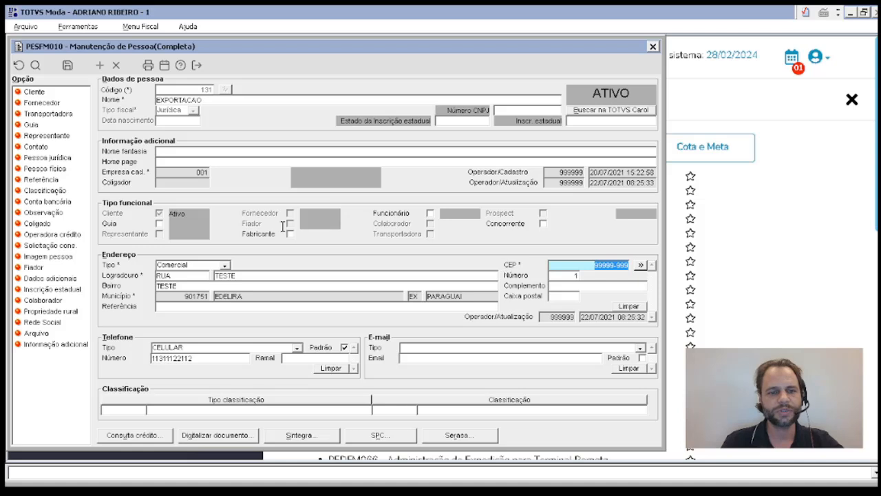
# - Check the municipality and foreign state code in the customer's address, consult the municipality list, and save the person record
pyautogui.click(343, 347)
pyautogui.click(183, 298)
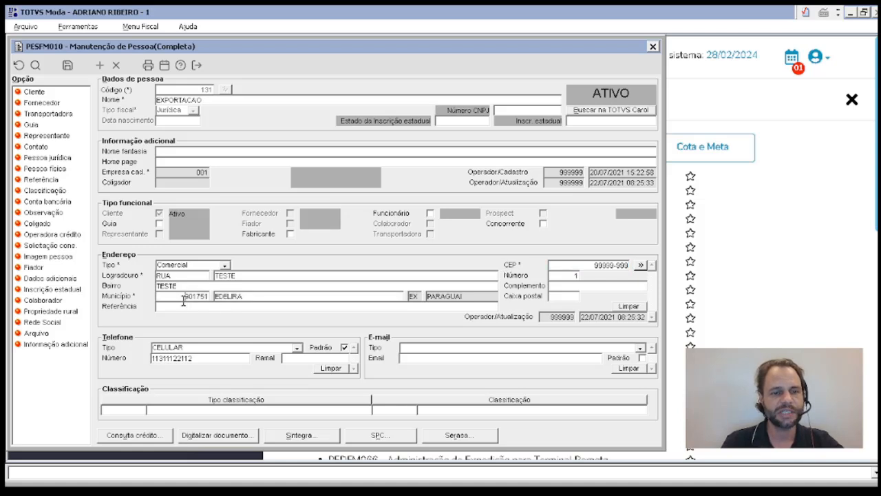
pyautogui.doubleClick(177, 298)
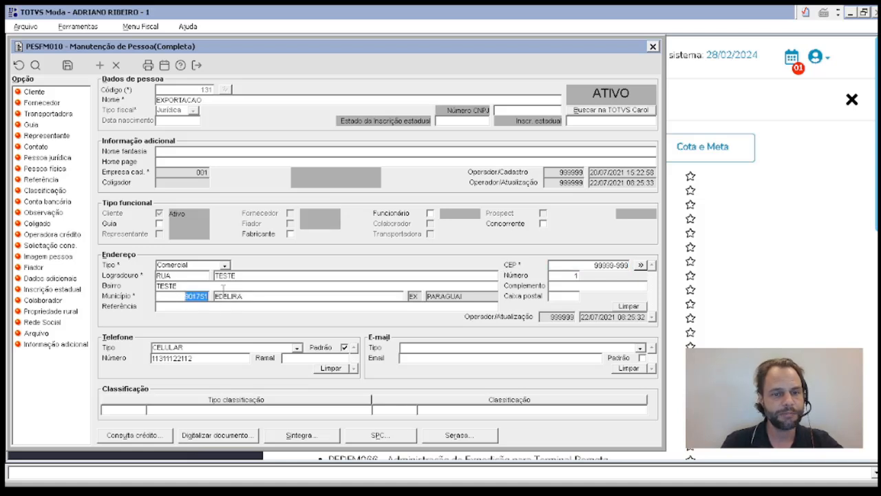
pyautogui.click(413, 296)
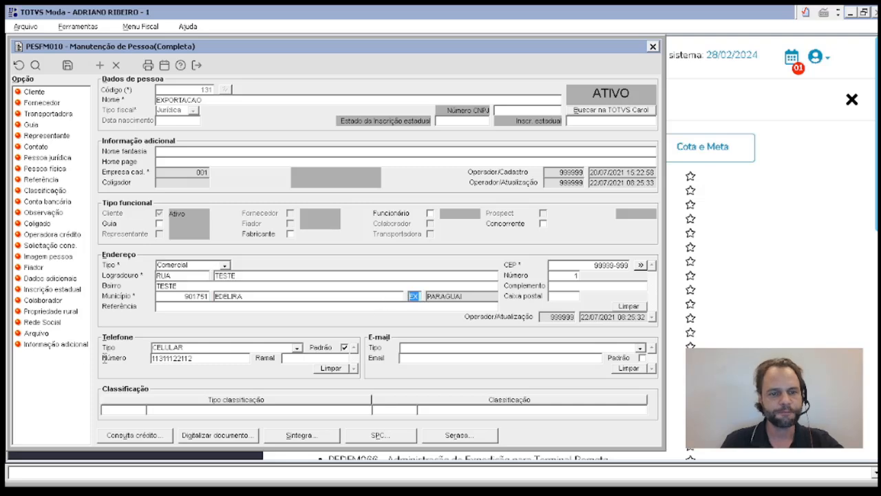
pyautogui.doubleClick(197, 299)
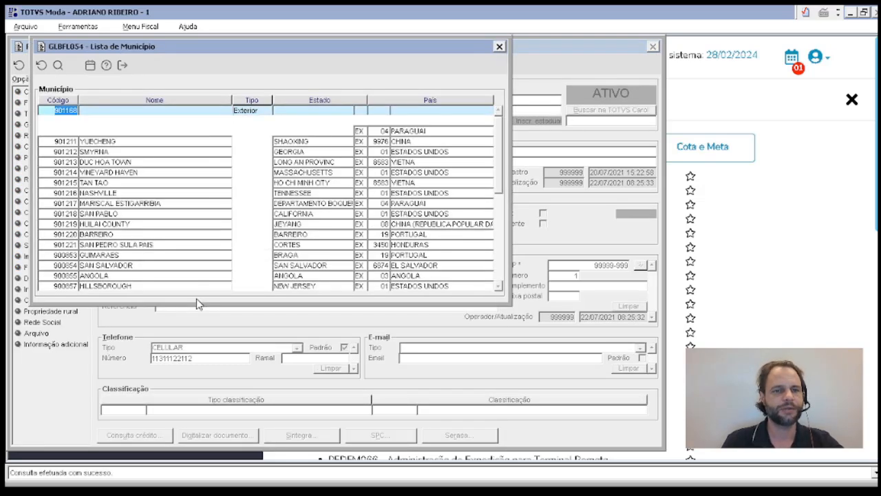
pyautogui.press('Escape')
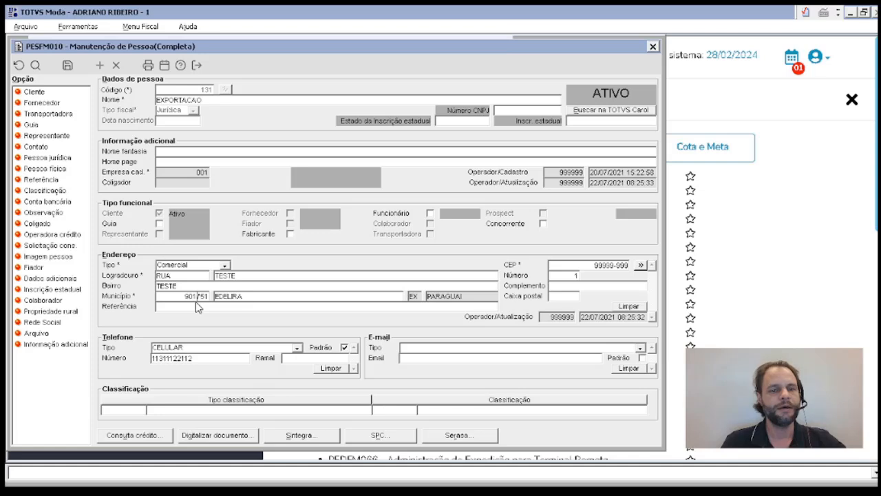
pyautogui.hotkey('ctrl', 's')
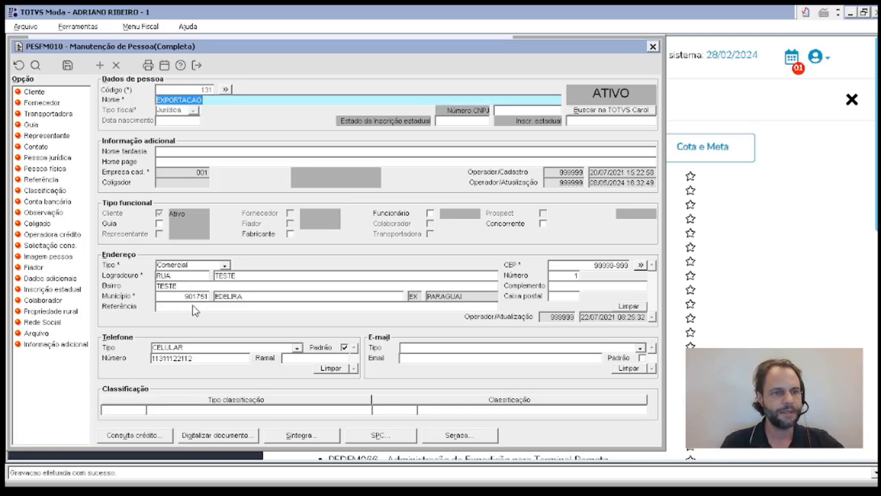
# - Open the customer's legal entity data, check the foreign ID field, and return to the sales order keeping its pending entries
pyautogui.click(42, 160)
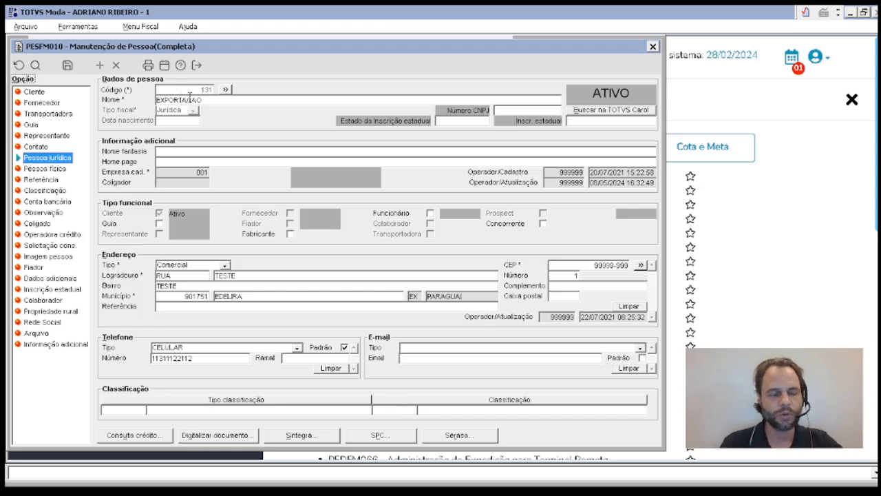
pyautogui.click(36, 160)
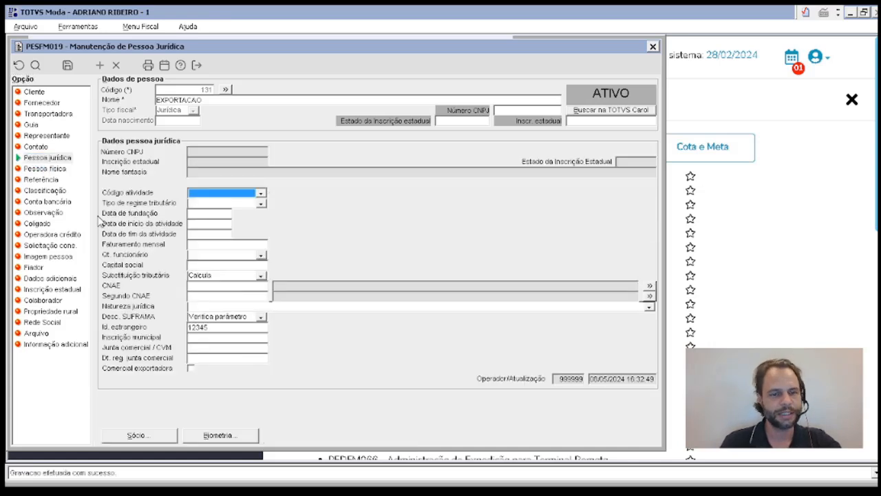
pyautogui.doubleClick(210, 327)
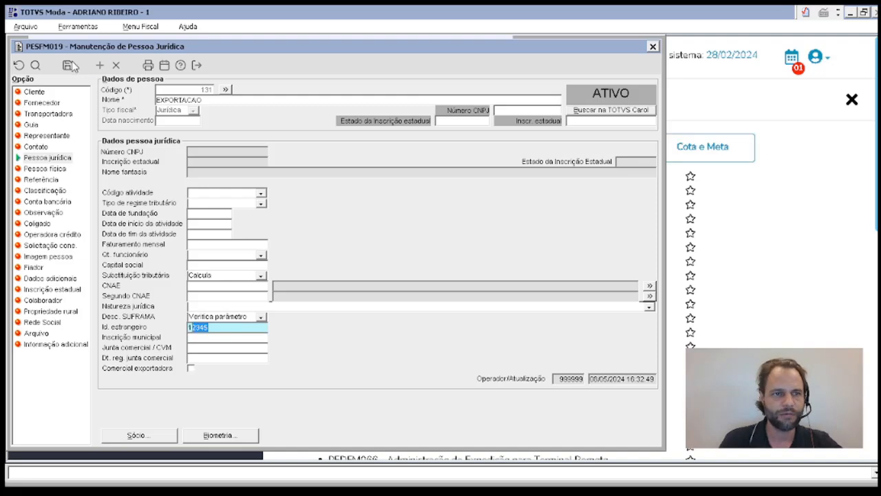
pyautogui.press('Escape')
pyautogui.press('Escape')
pyautogui.press('Escape')
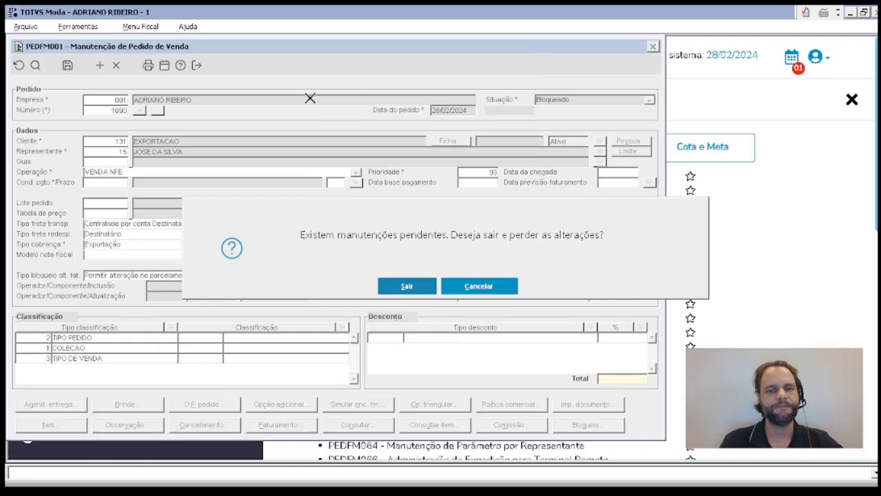
pyautogui.click(468, 286)
# - Set the order's operation to VENDA EXPORTACAO - DOLAR, payment condition to 001 (A VISTA) and billing type to Exportação
pyautogui.click(107, 172)
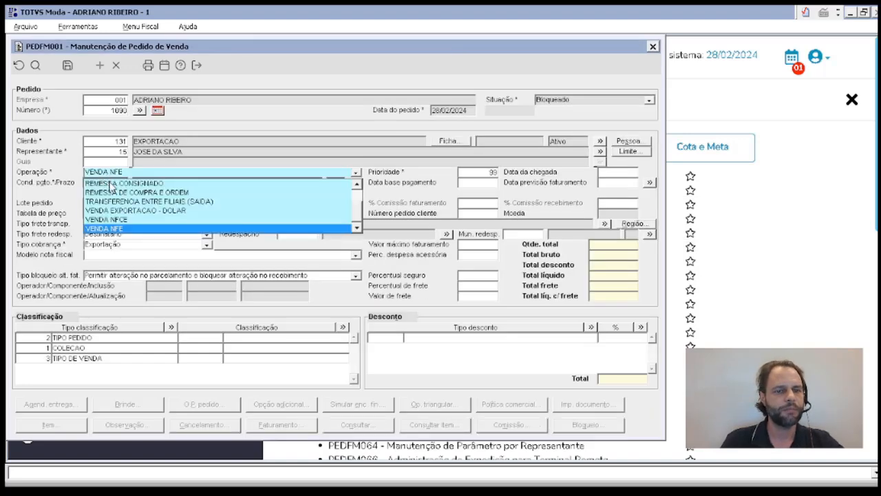
pyautogui.click(112, 210)
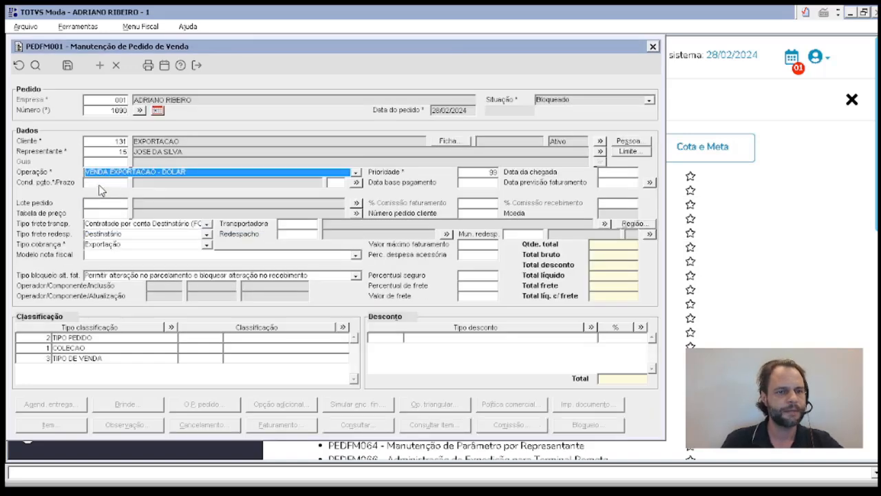
pyautogui.click(99, 183)
pyautogui.write('1')
pyautogui.press('Tab')
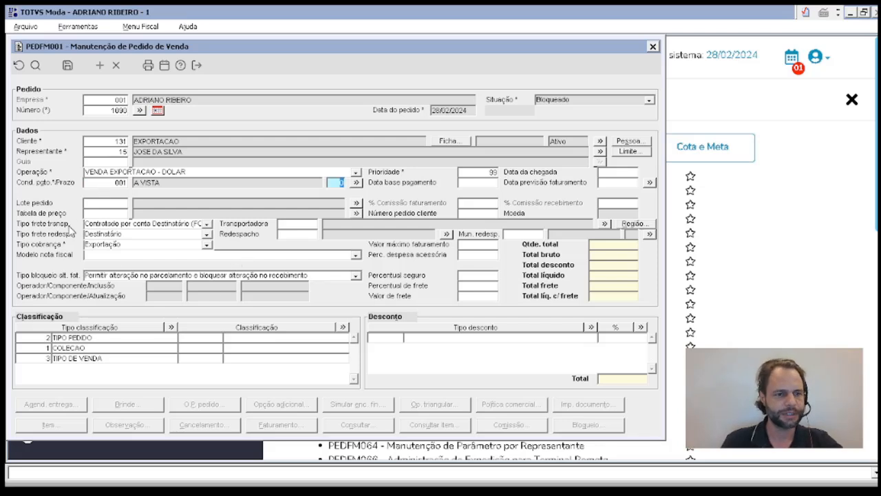
pyautogui.click(107, 247)
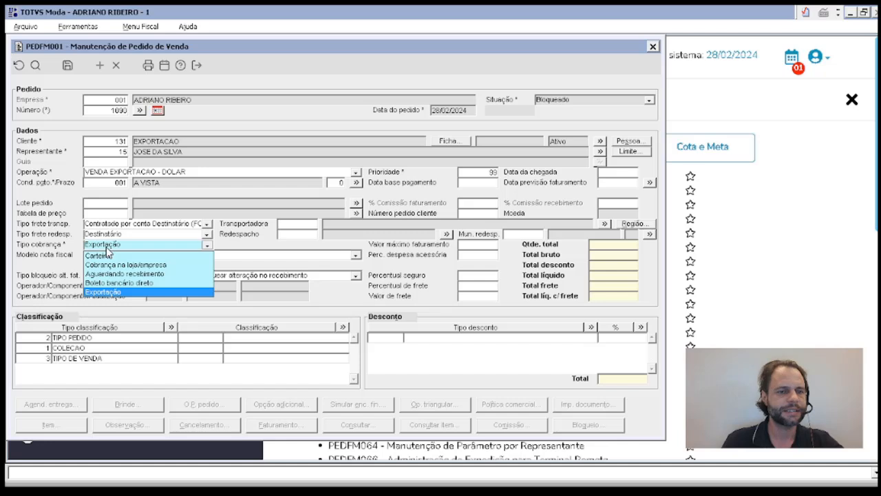
pyautogui.click(110, 293)
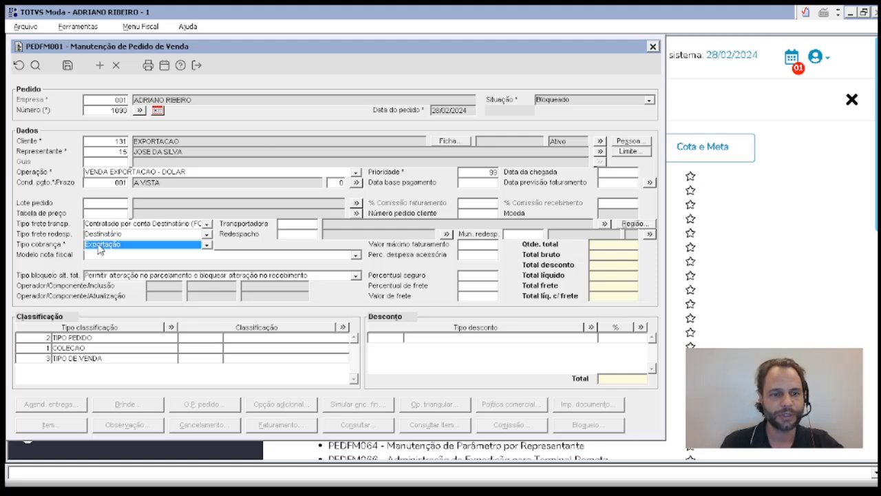
# - Classify the order with TIPO PEDIDO 1 (REPRESENTANTE), COLECAO 21 (TESTE) and TIPO DE VENDA 1 (MOSTRUARIO)
pyautogui.click(210, 338)
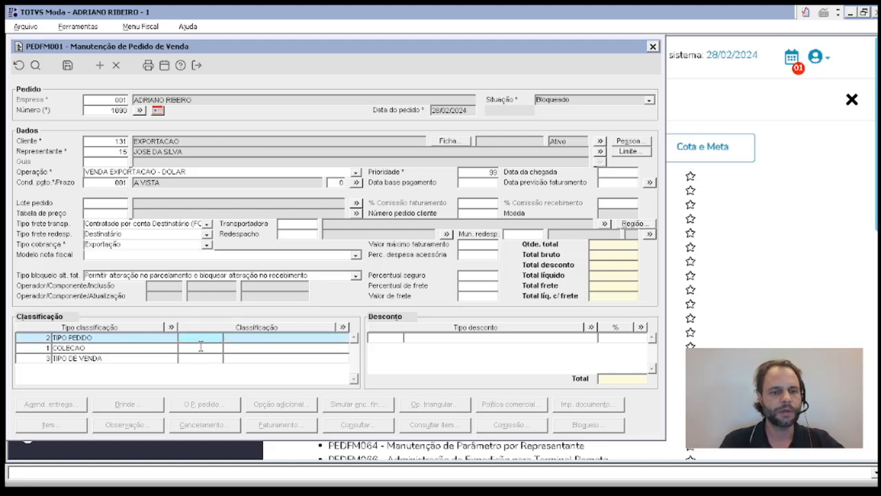
pyautogui.write('1')
pyautogui.press('Return')
pyautogui.write('21')
pyautogui.press('Return')
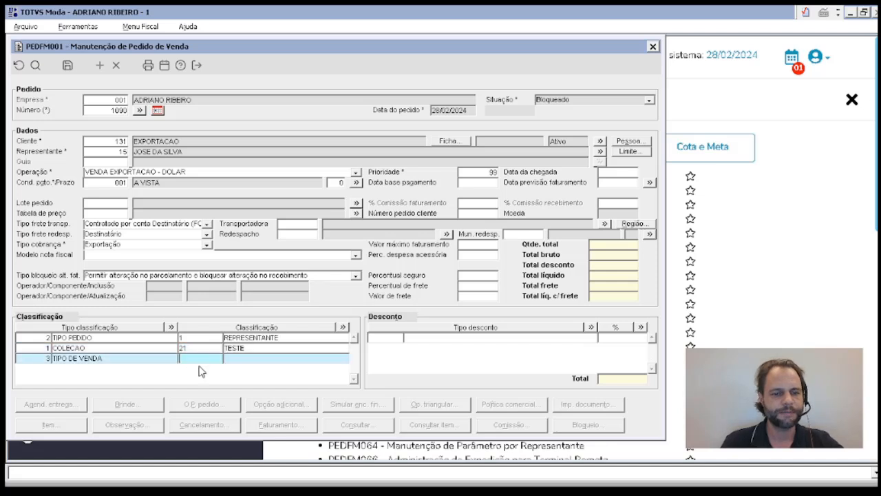
pyautogui.write('1')
# - Set the order's price table to 001 (DOLAR)
pyautogui.click(108, 214)
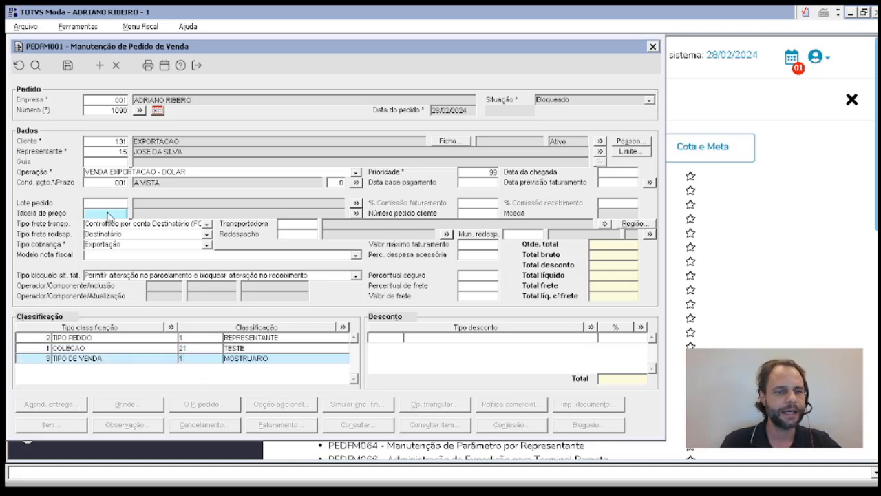
pyautogui.write('1')
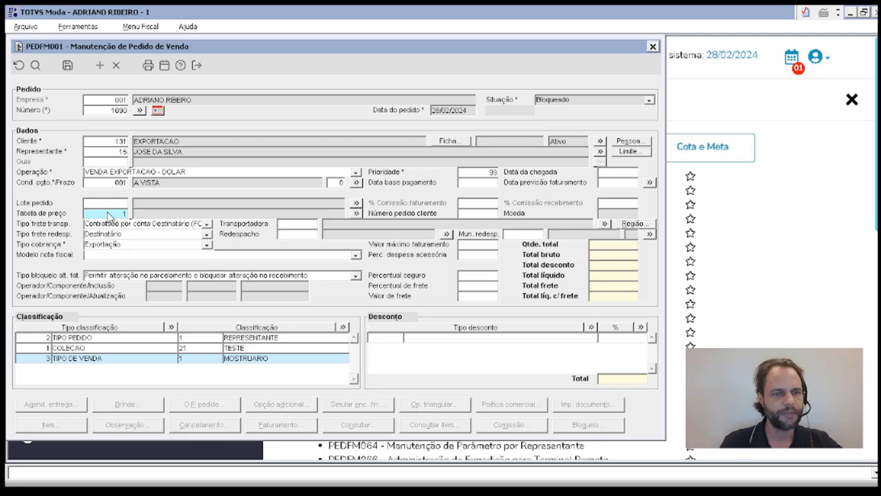
pyautogui.press('Return')
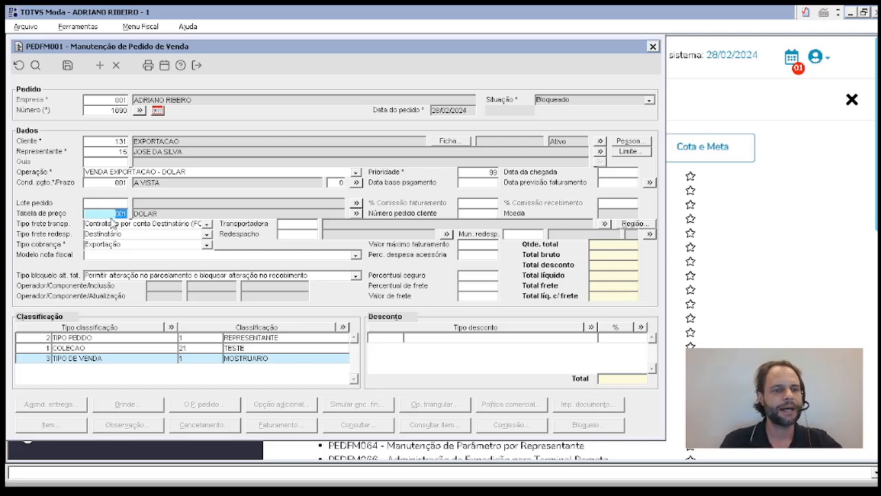
pyautogui.click(121, 140)
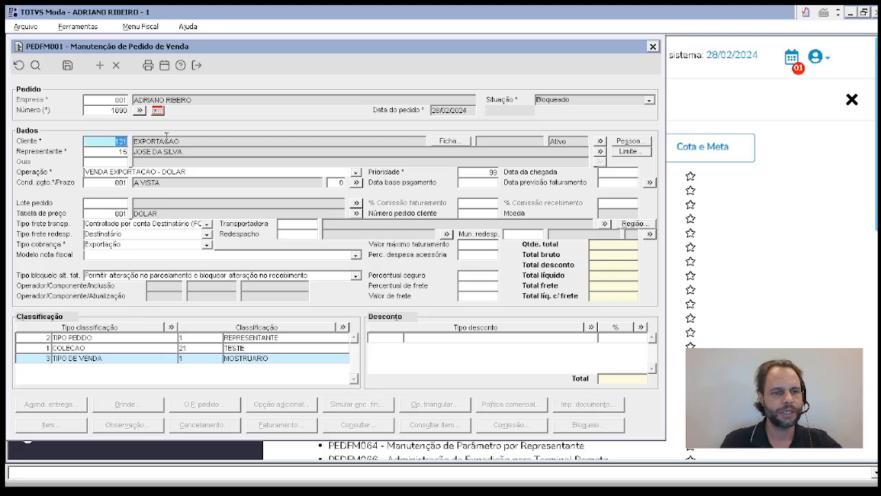
pyautogui.click(117, 214)
pyautogui.doubleClick(117, 213)
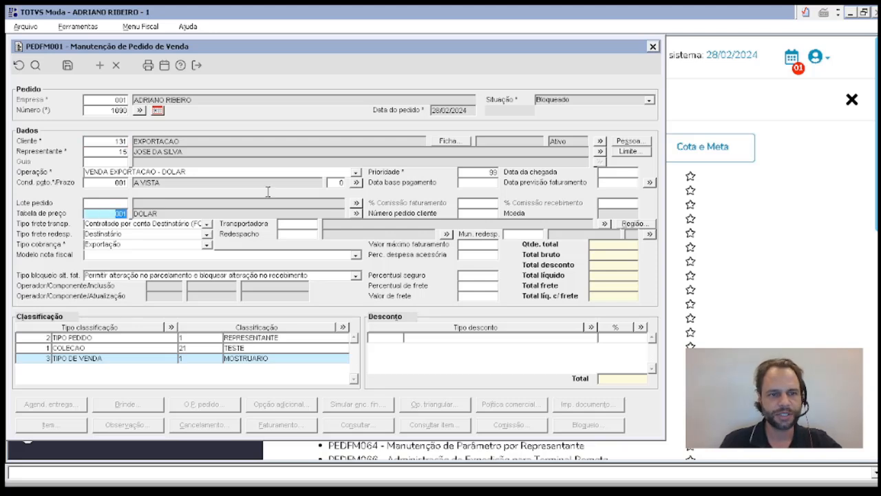
# - Set price table 001 (DOLAR) in the export customer's preferences, save them, and return to the sales order
pyautogui.click(626, 141)
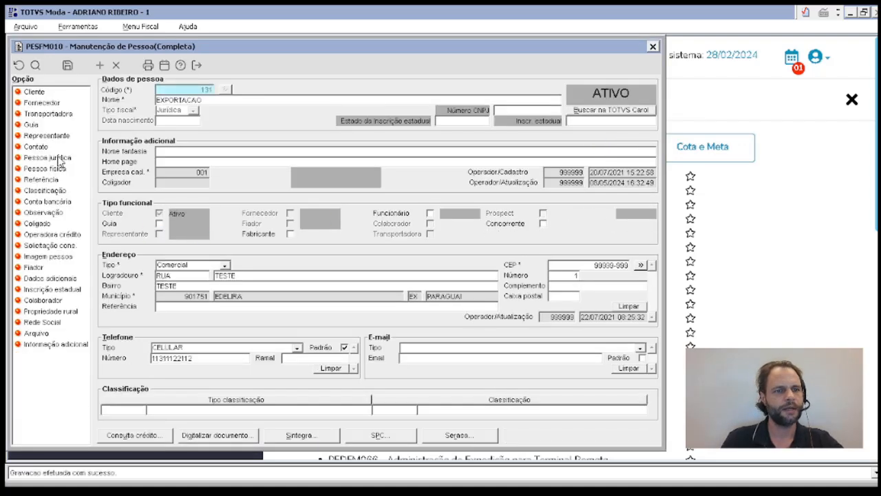
pyautogui.click(35, 94)
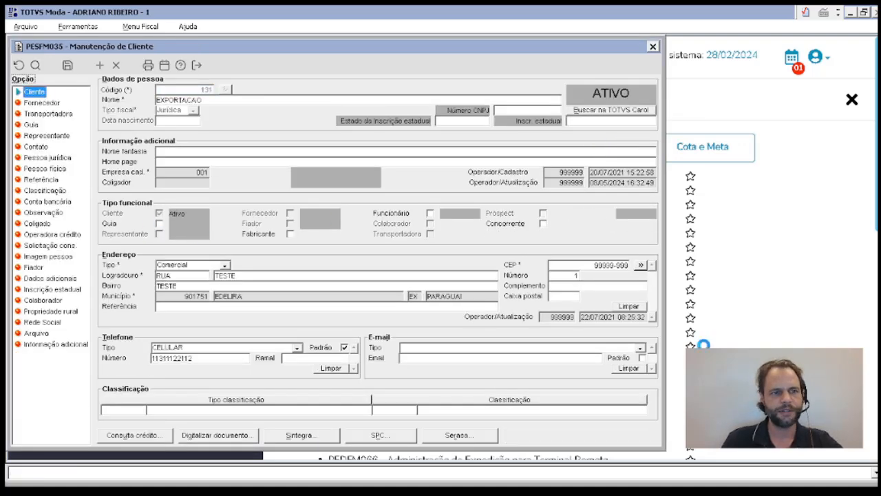
pyautogui.click(597, 414)
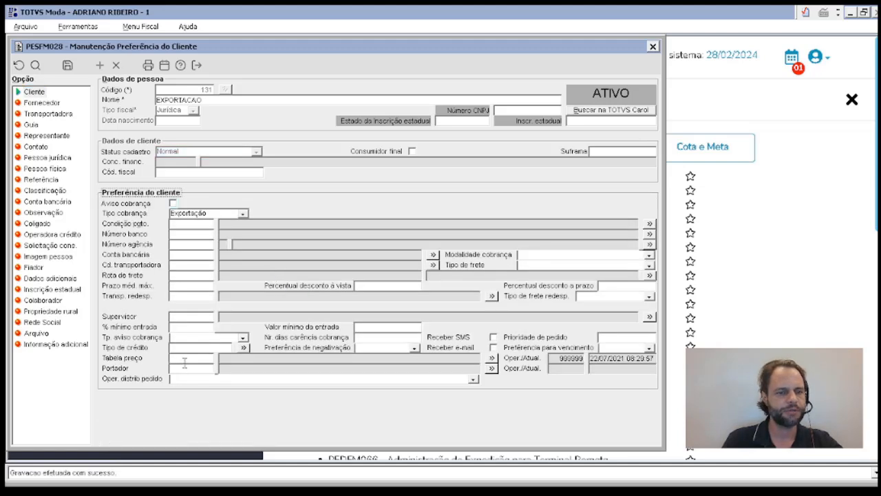
pyautogui.click(185, 358)
pyautogui.write('001')
pyautogui.press('Tab')
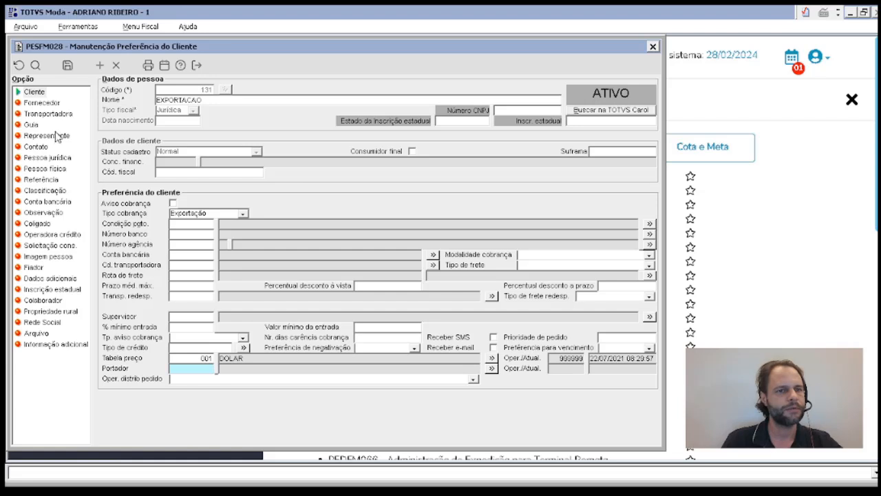
pyautogui.click(68, 66)
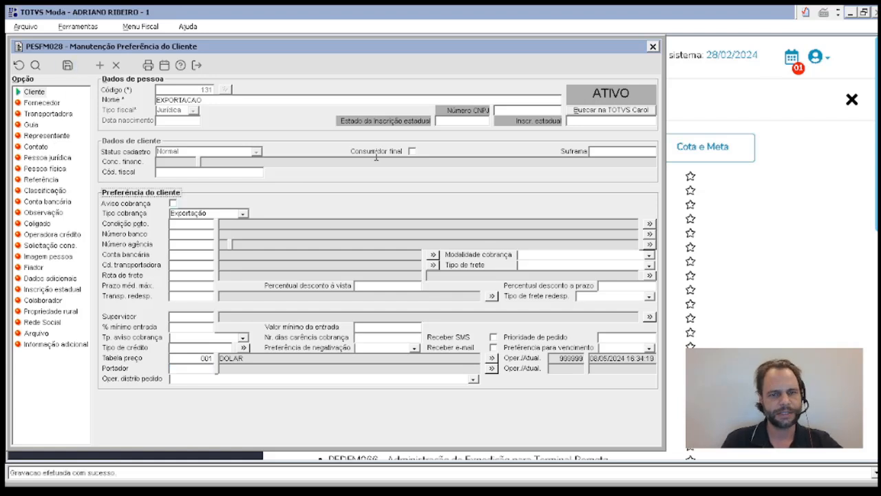
pyautogui.click(199, 358)
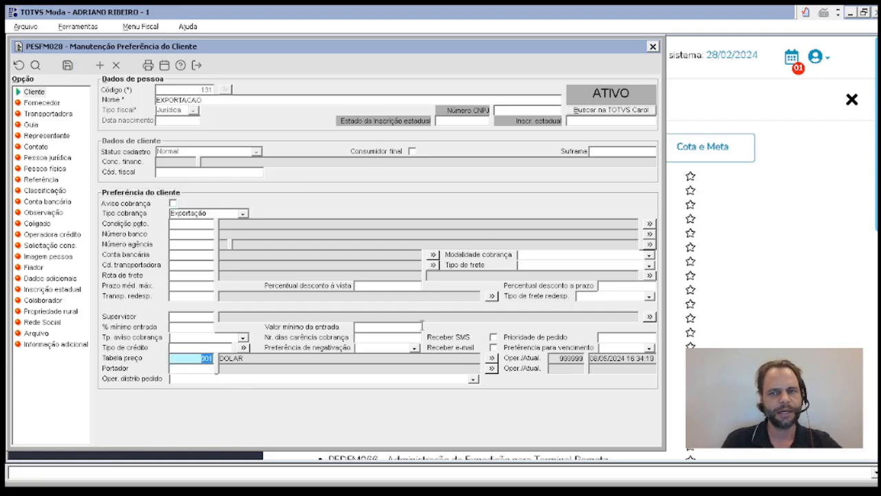
pyautogui.press('Escape')
pyautogui.press('Escape')
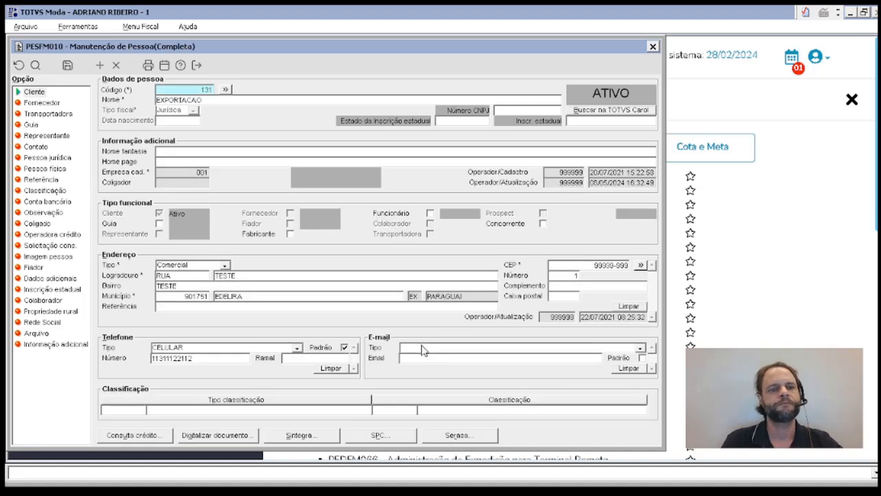
pyautogui.press('Escape')
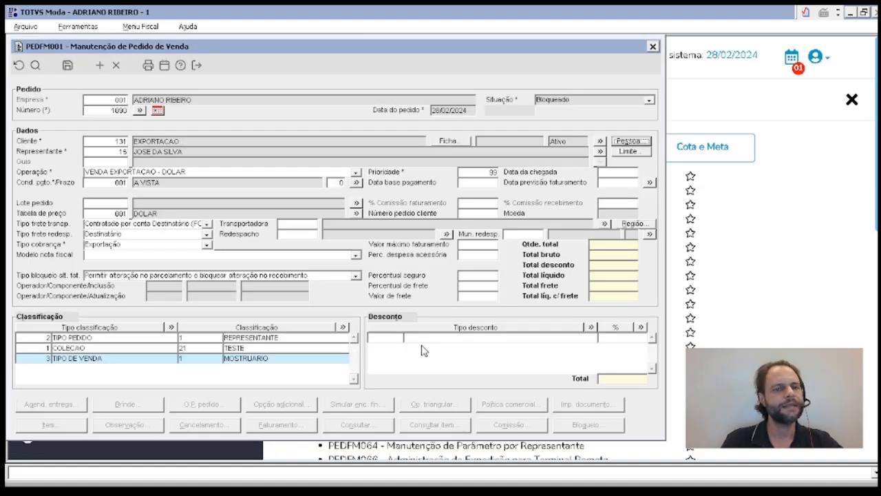
# - Try to save the sales order with price table 001
pyautogui.click(108, 215)
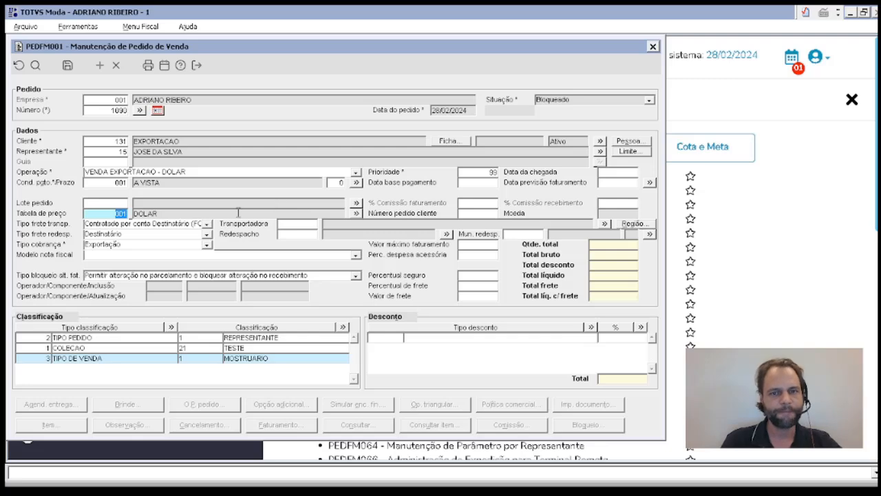
pyautogui.click(68, 67)
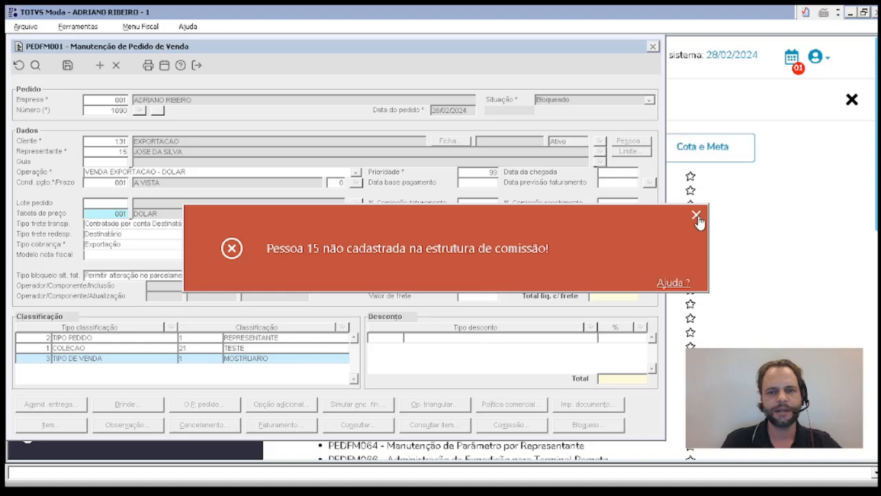
pyautogui.click(696, 216)
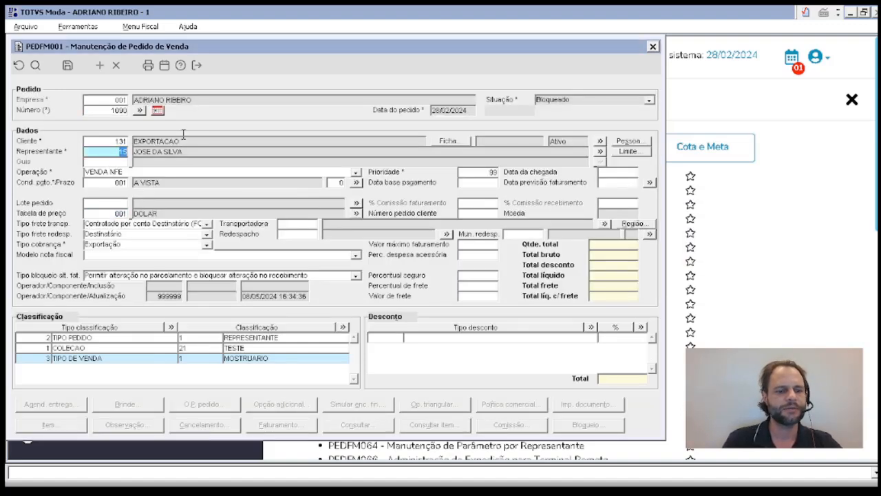
# - Set the order's representative to 17 and its operation to VENDA EXPORTACAO - DOLAR, and save the order
pyautogui.write('17')
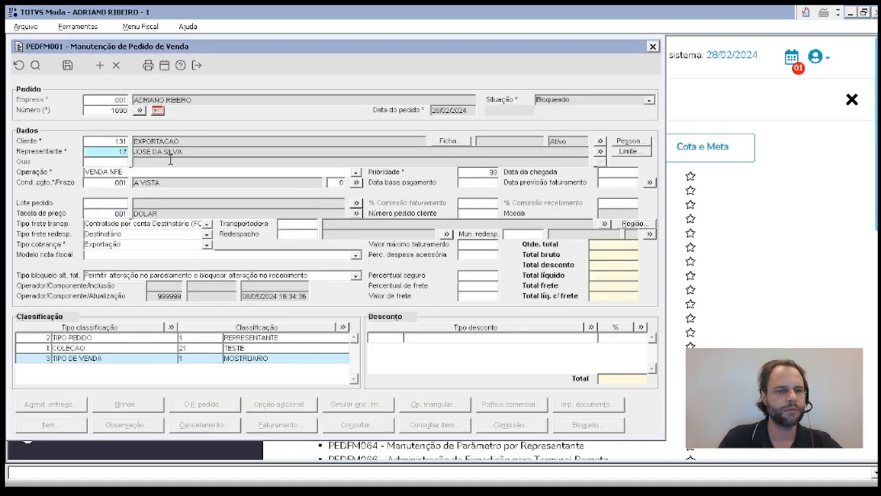
pyautogui.press('Tab')
pyautogui.click(170, 172)
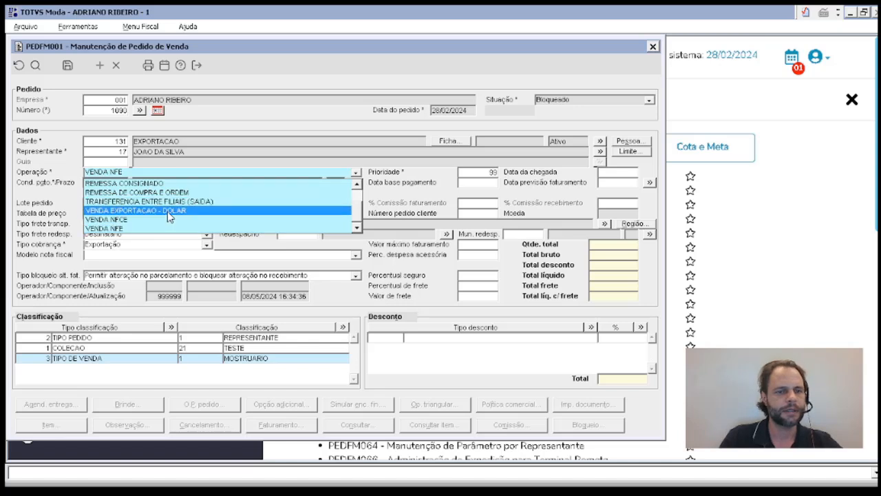
pyautogui.click(170, 216)
pyautogui.click(67, 65)
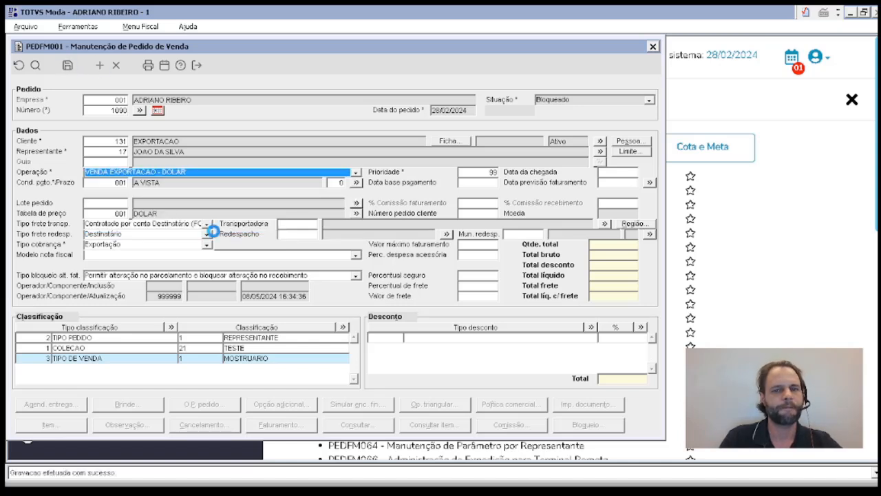
pyautogui.click(601, 215)
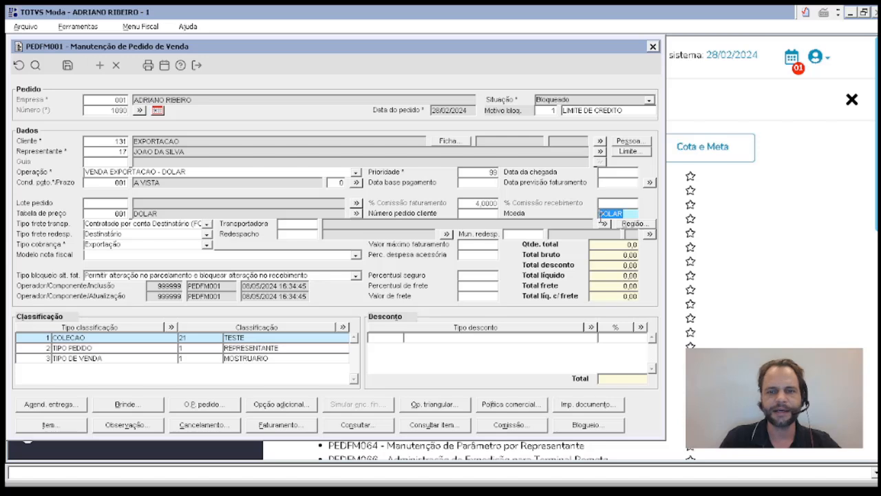
pyautogui.click(114, 213)
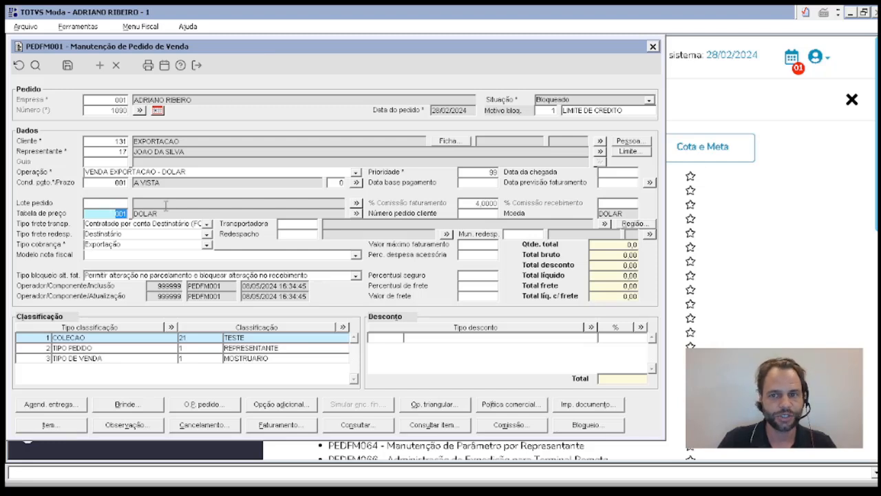
# - Add product 286 to the order's items with a quantity of 1 and save the item
pyautogui.click(62, 425)
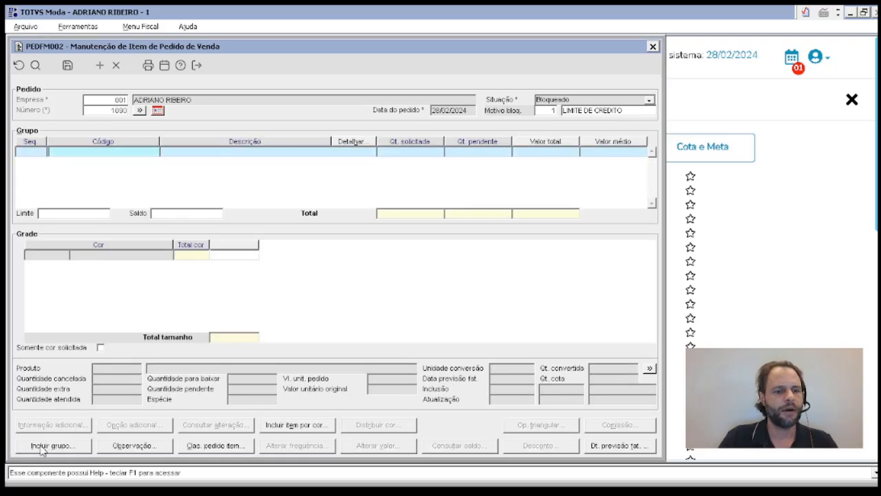
pyautogui.click(67, 445)
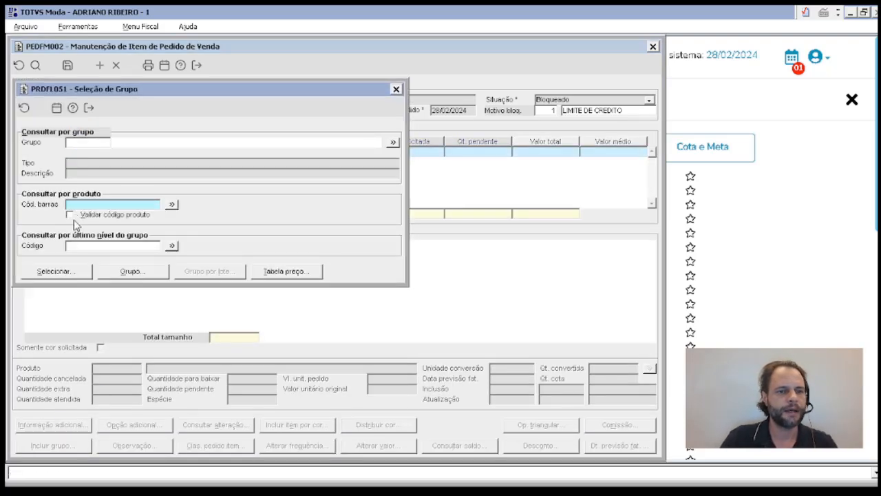
pyautogui.write('286')
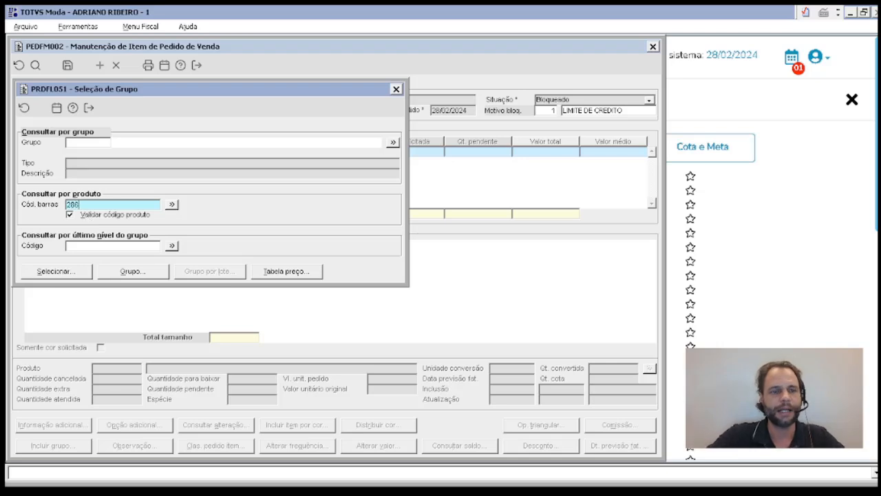
pyautogui.press('Return')
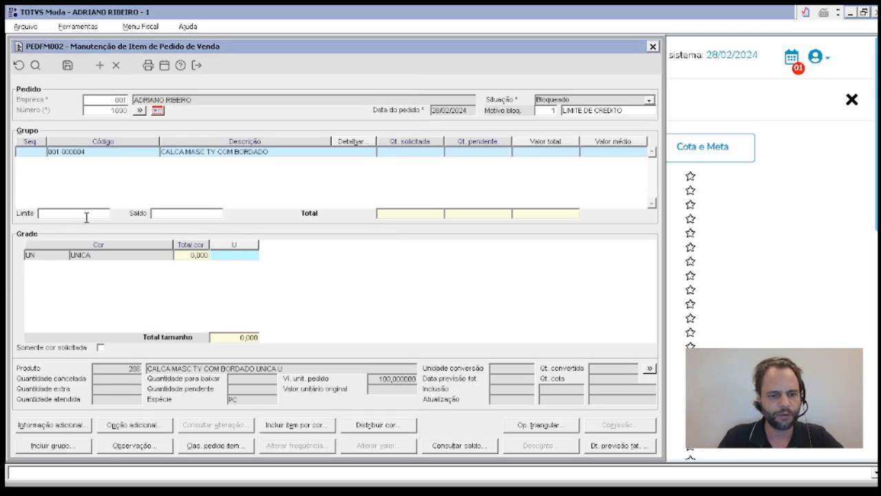
pyautogui.write('1')
pyautogui.press('Return')
pyautogui.press('Return')
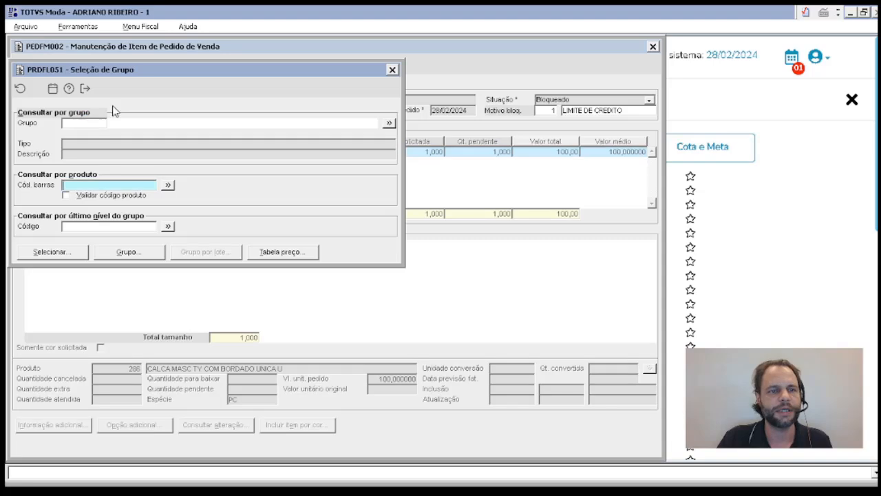
pyautogui.click(392, 70)
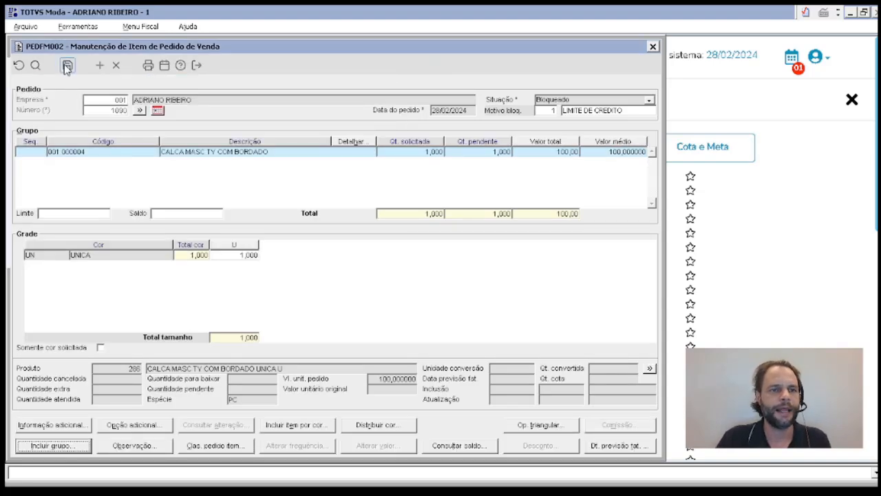
pyautogui.click(67, 65)
# - Compare the item's total and average values with the order's gross total and net total including freight
pyautogui.click(248, 255)
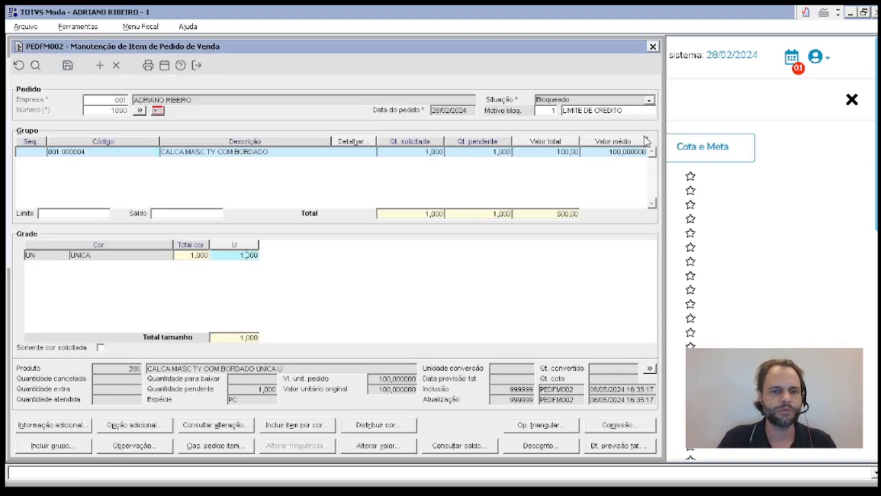
pyautogui.click(564, 153)
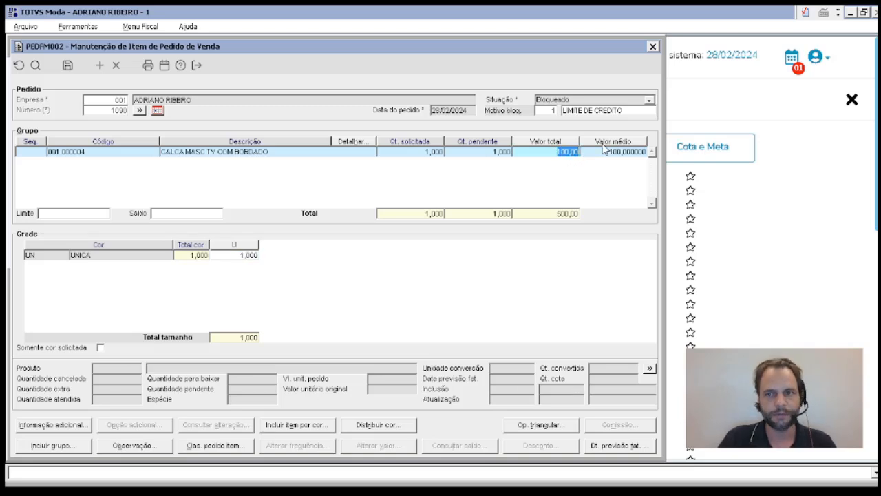
pyautogui.click(653, 46)
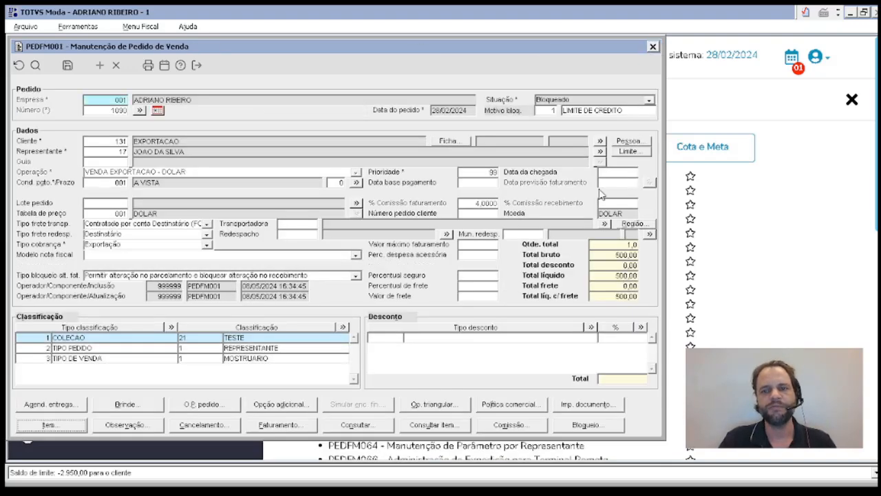
pyautogui.click(613, 298)
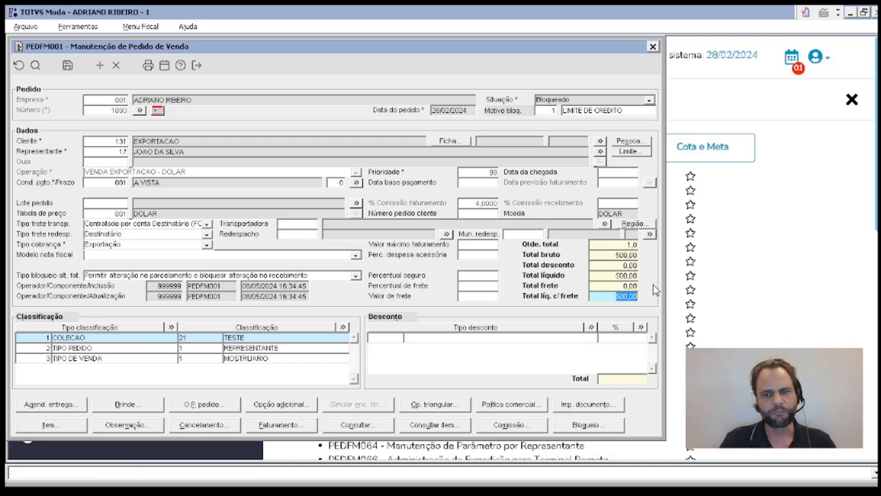
pyautogui.click(614, 255)
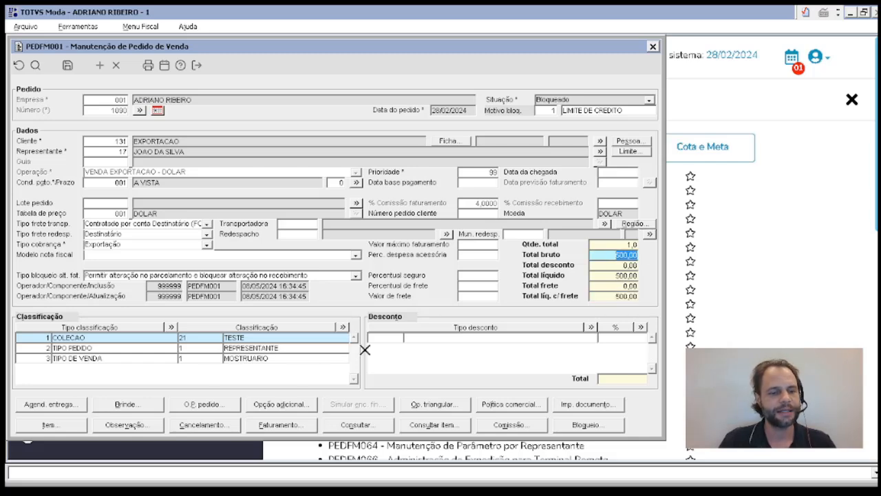
pyautogui.click(66, 421)
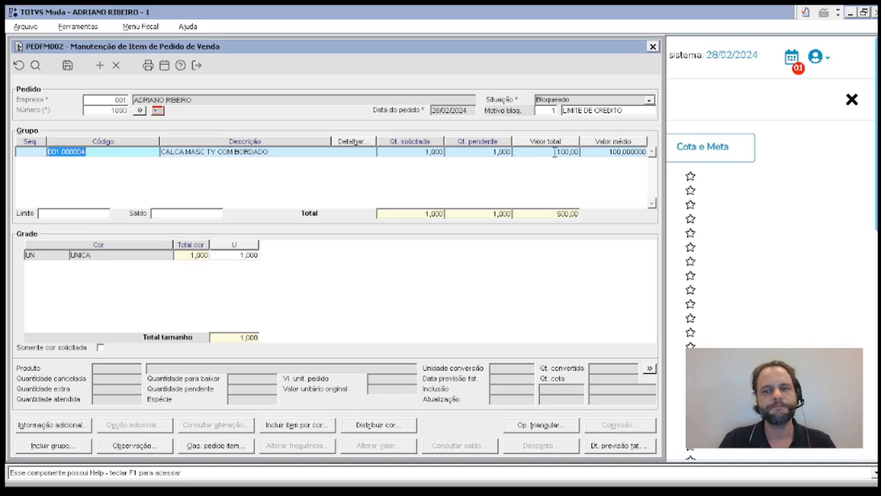
pyautogui.click(555, 153)
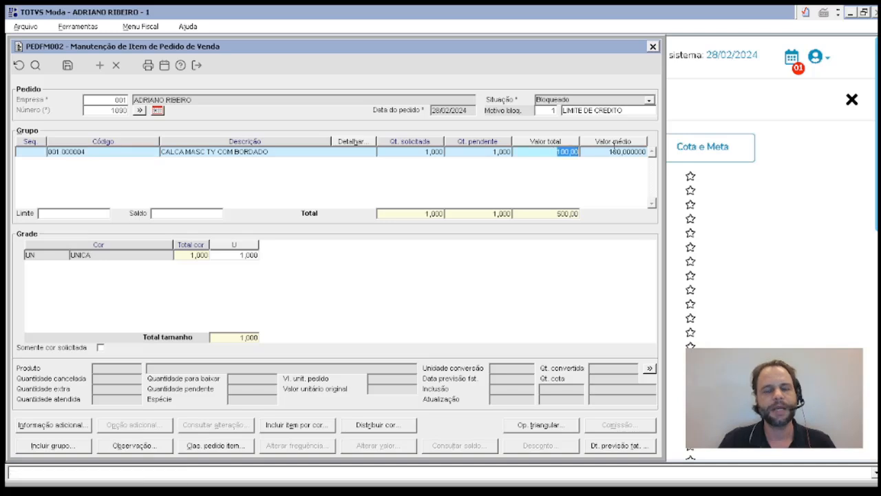
pyautogui.click(654, 47)
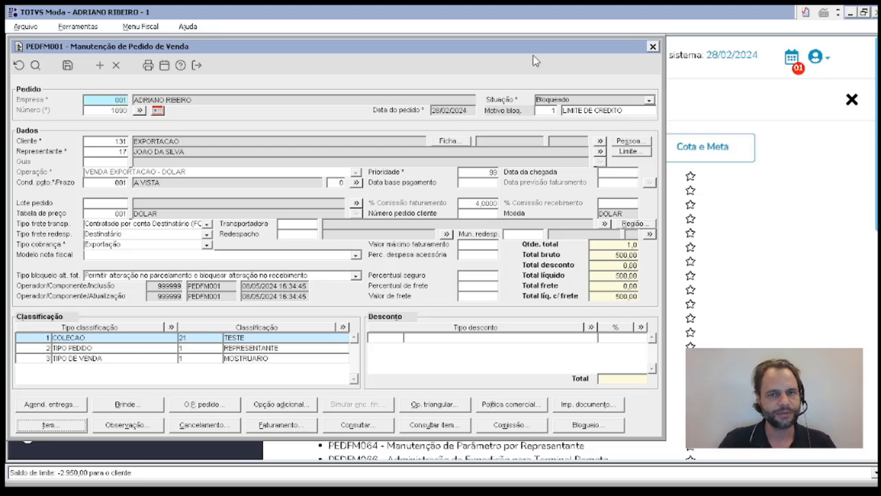
# - Consult the order's Baixa details, check the write-off transactions, and return to the order
pyautogui.click(356, 425)
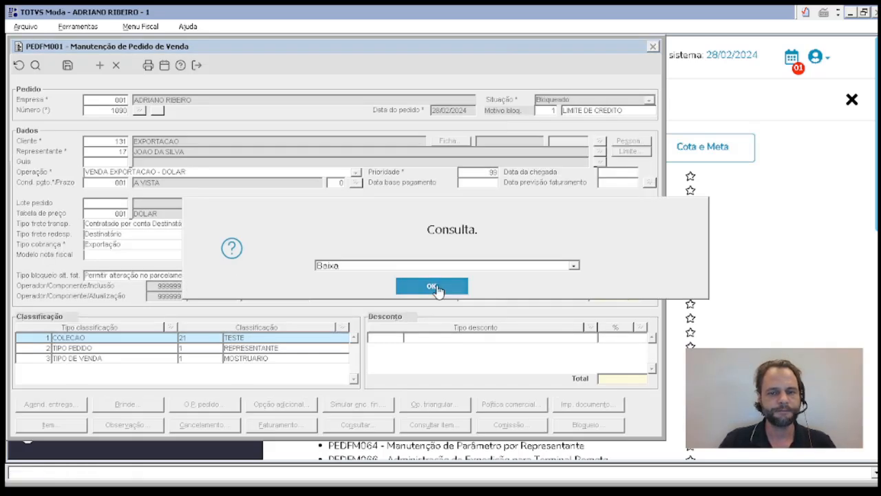
pyautogui.click(434, 284)
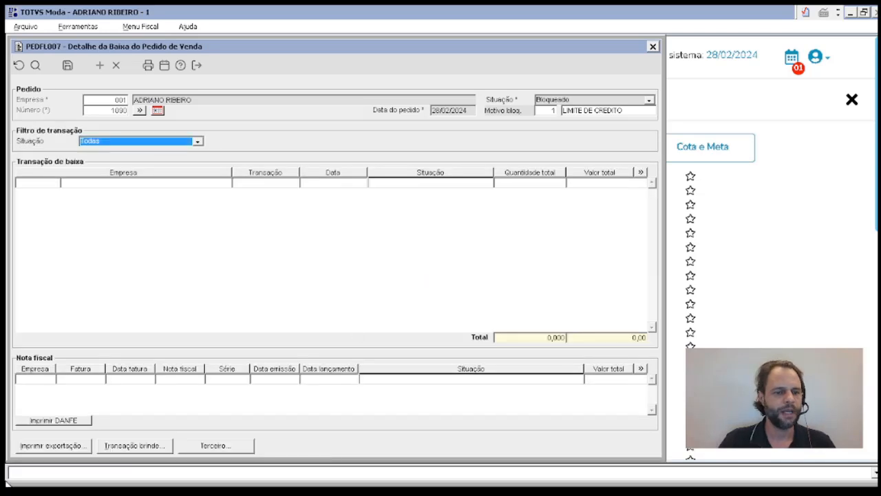
pyautogui.click(138, 182)
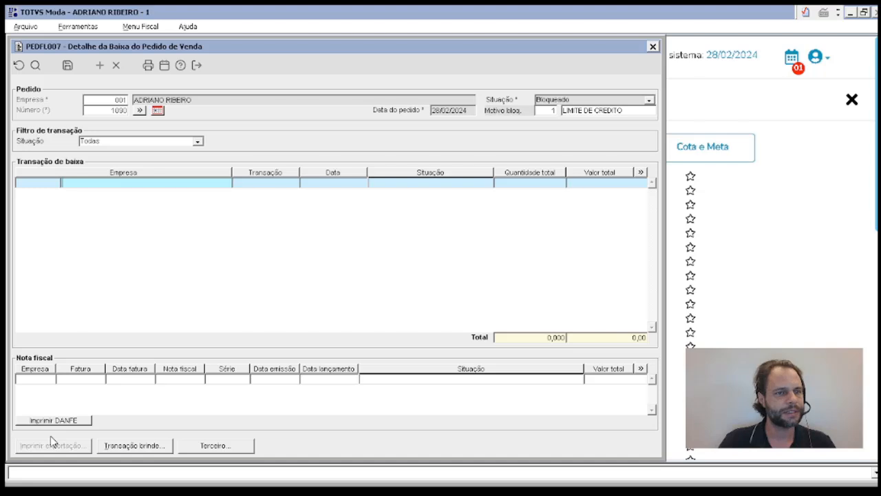
pyautogui.click(652, 46)
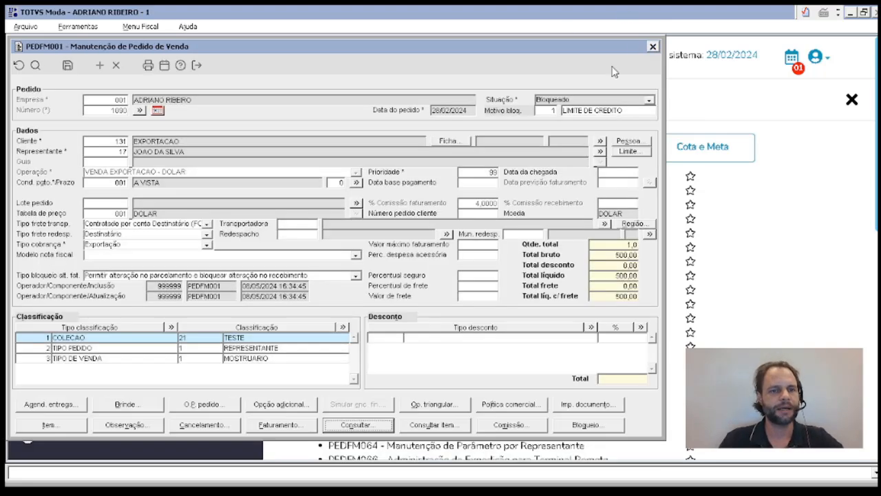
# - Load a sales order with status Atendido from the order list and consult its Baixa details
pyautogui.click(139, 112)
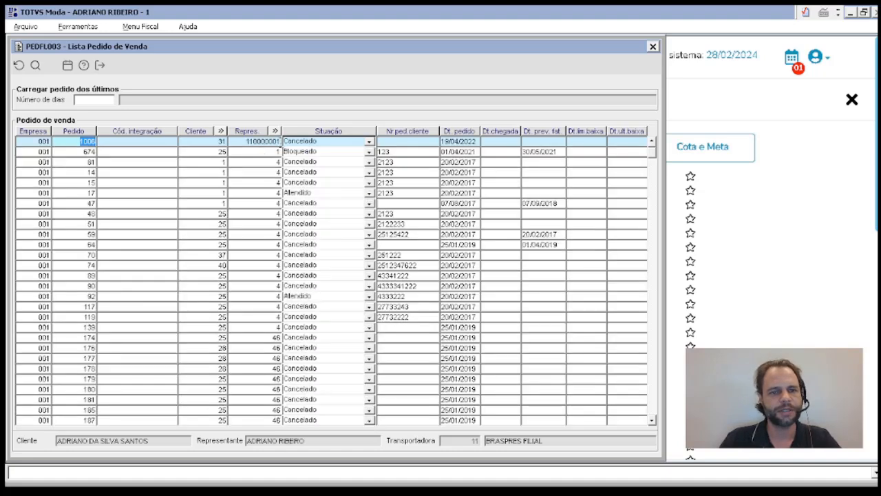
pyautogui.doubleClick(82, 192)
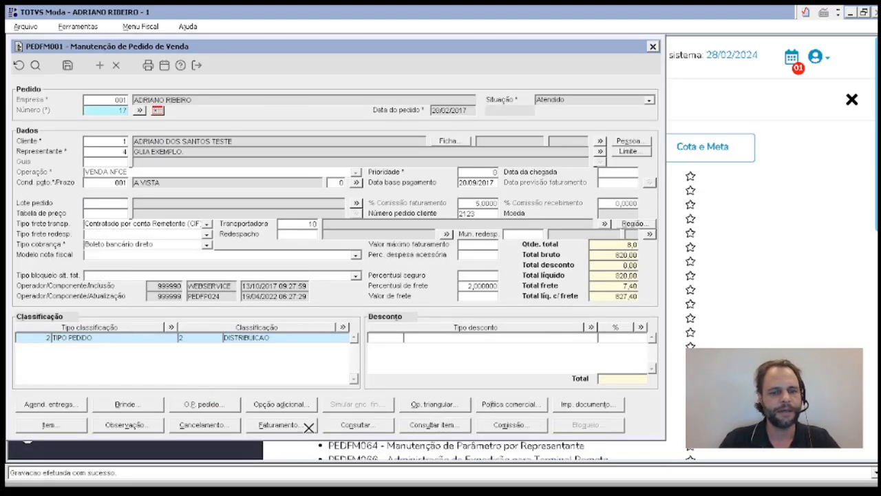
pyautogui.click(360, 428)
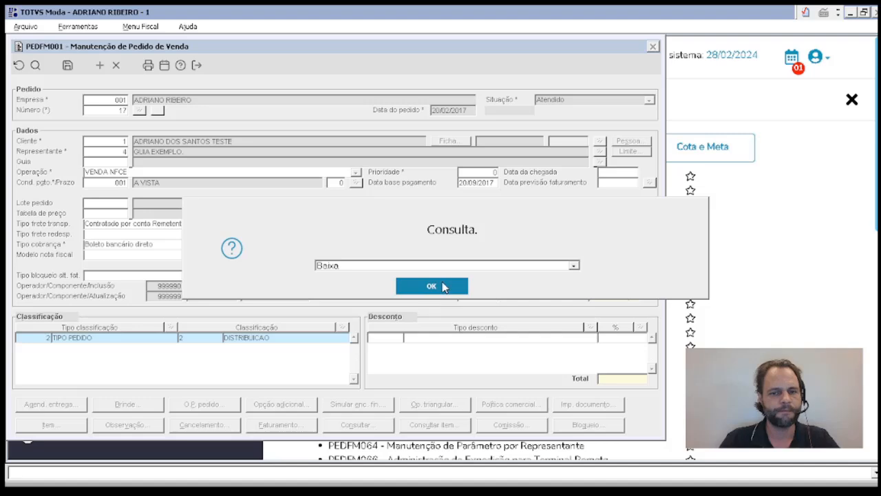
pyautogui.click(445, 287)
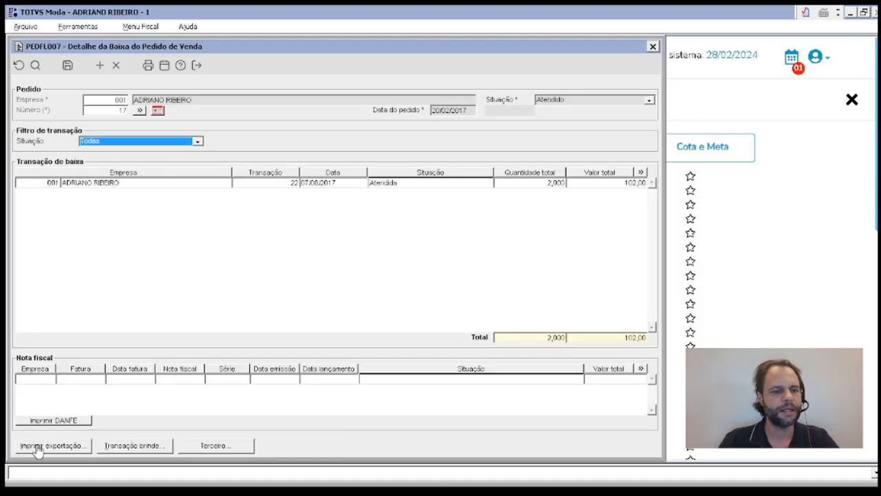
# - Review the export documents available for printing, cancel the printing, and return to the sales order
pyautogui.click(73, 446)
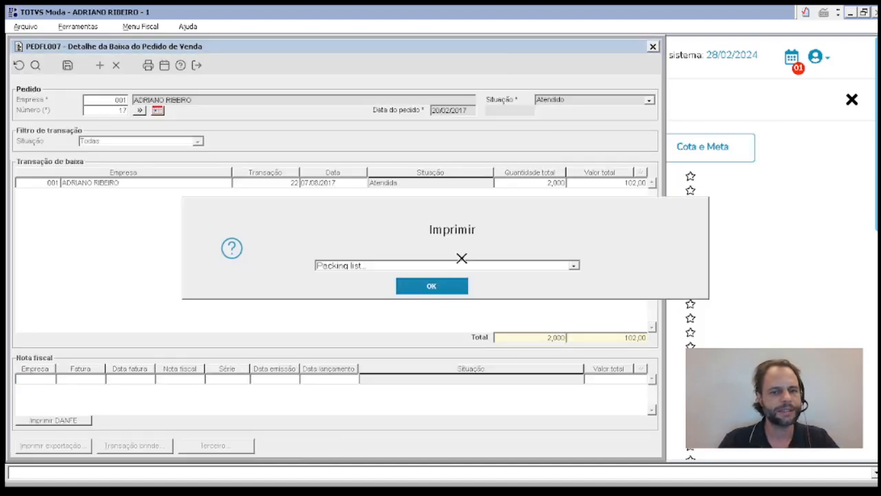
pyautogui.click(376, 265)
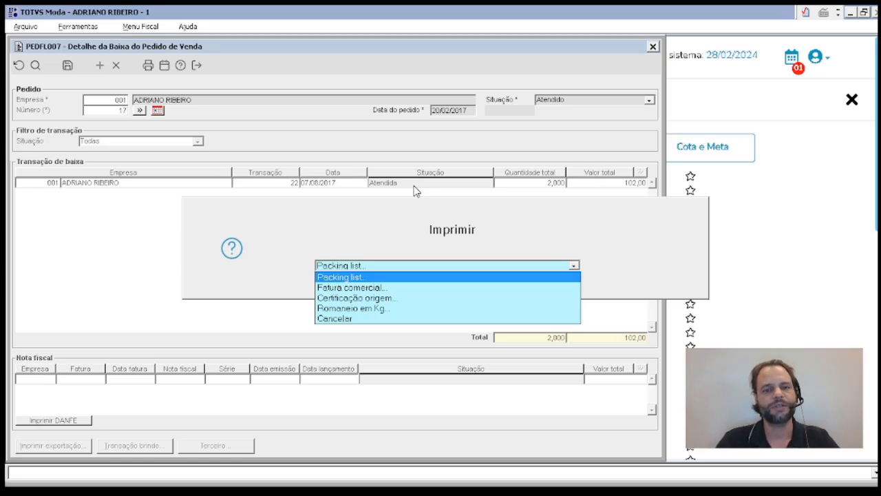
pyautogui.click(344, 320)
pyautogui.click(451, 290)
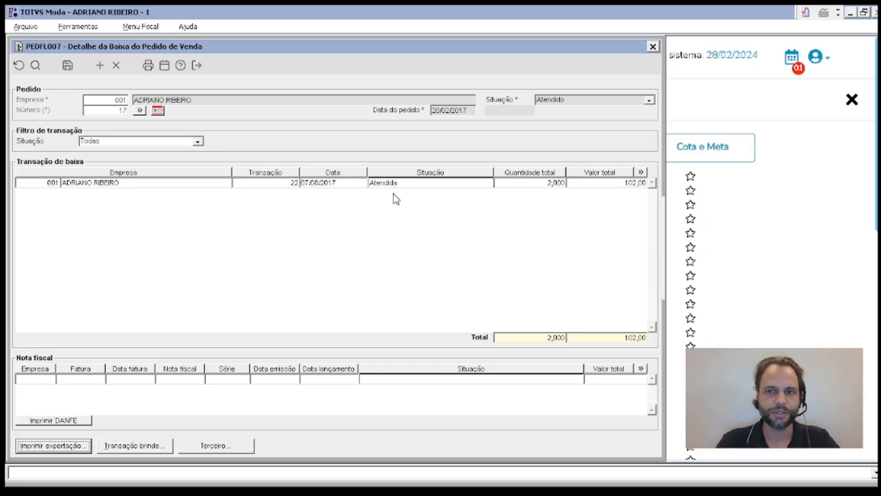
pyautogui.press('Escape')
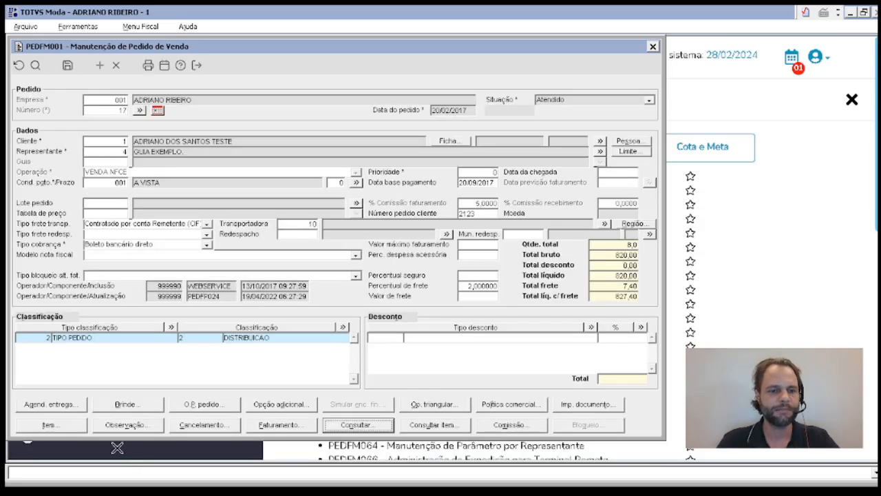
# - Check the classification and discount sections of the loaded sales order
pyautogui.click(81, 336)
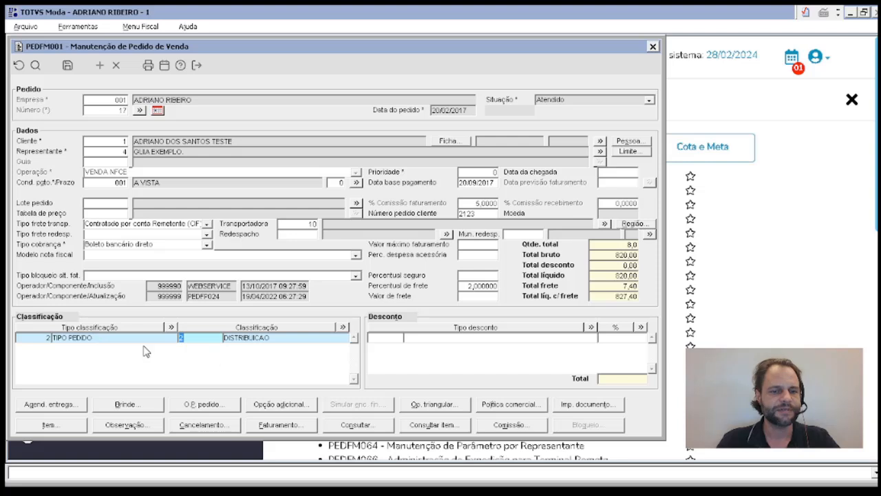
pyautogui.click(201, 336)
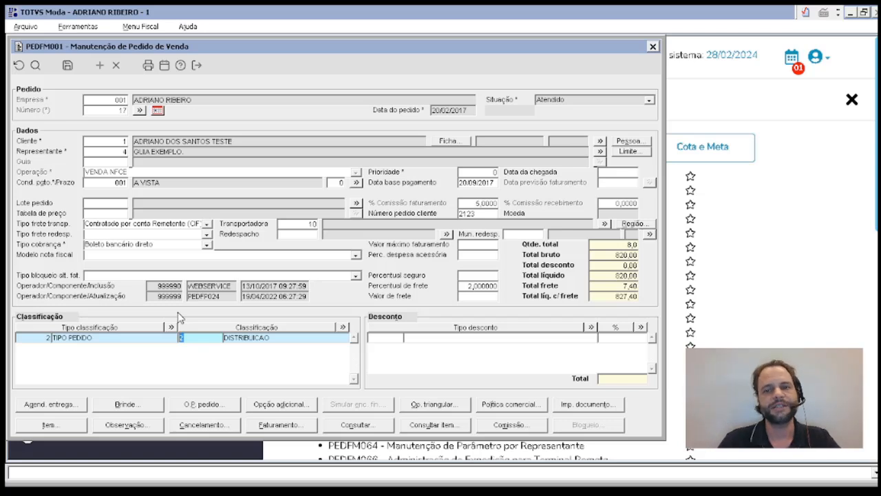
pyautogui.click(394, 339)
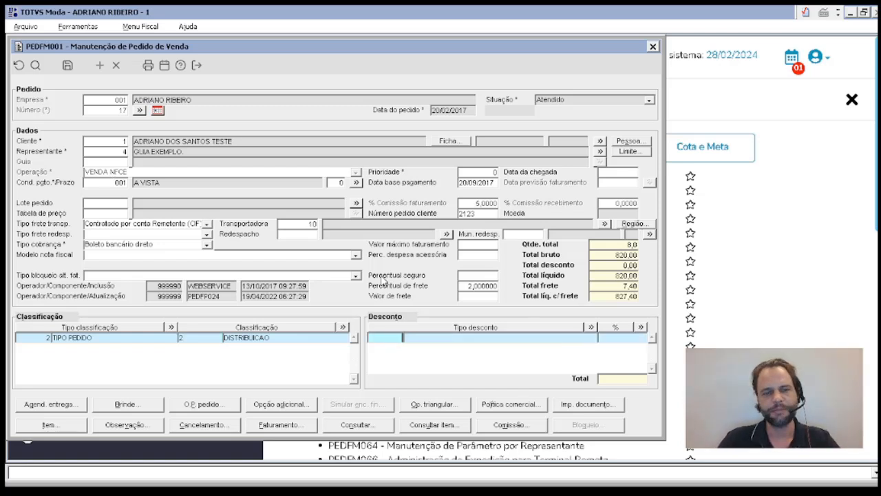
# - Sort the sales order list by descending order number and load the most recent blocked dollar export order for customer EXPORTACAO
pyautogui.press('F2')
pyautogui.press('Escape')
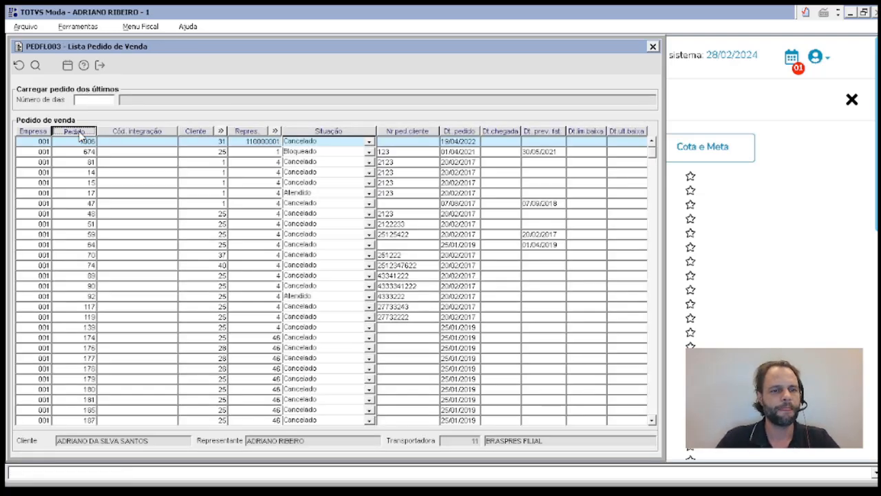
pyautogui.click(79, 134)
pyautogui.click(79, 134)
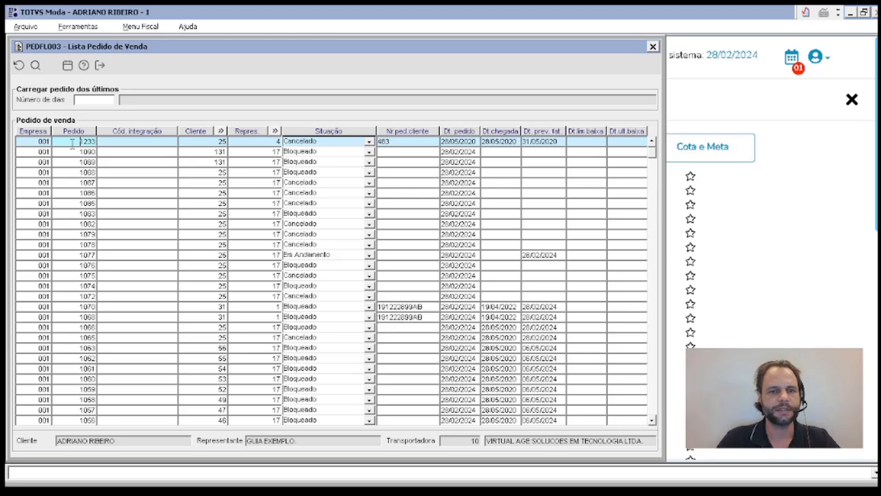
pyautogui.doubleClick(72, 151)
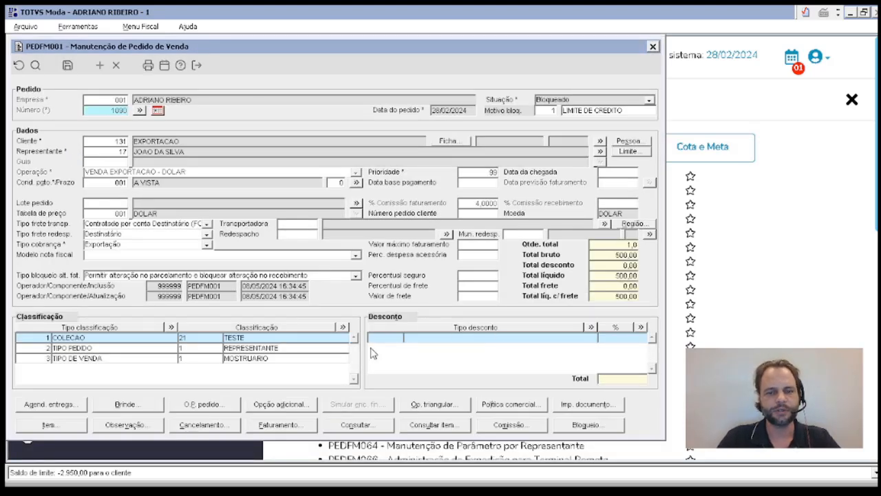
# - Add a 10% discount of type 1 GERAL to the export order, save it and conclude the order registration
pyautogui.click(404, 337)
pyautogui.write('1')
pyautogui.press('Tab')
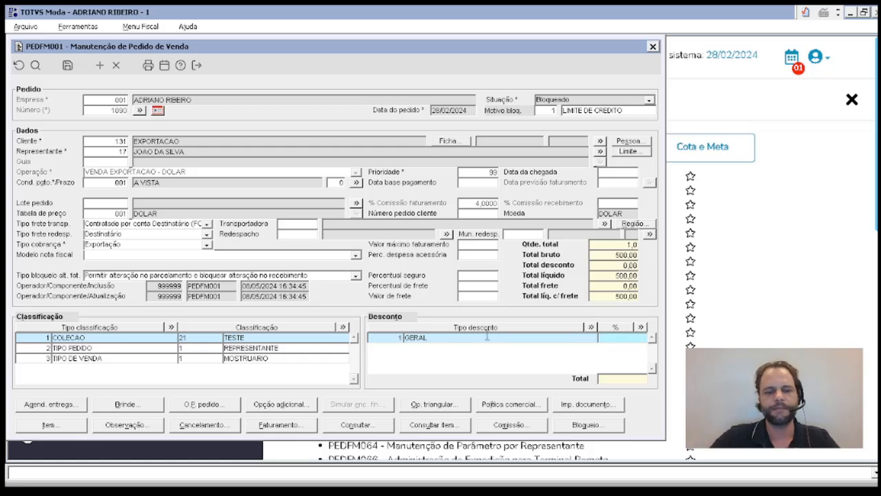
pyautogui.write('10')
pyautogui.press('Tab')
pyautogui.click(492, 286)
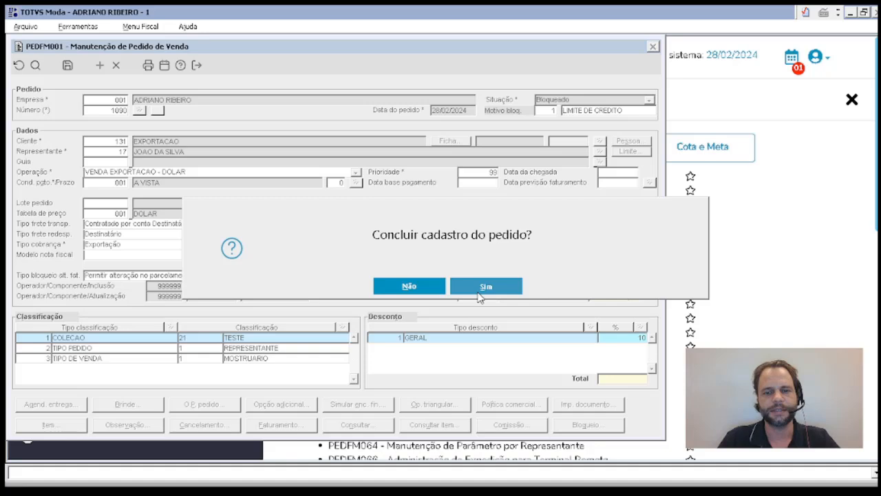
pyautogui.click(481, 292)
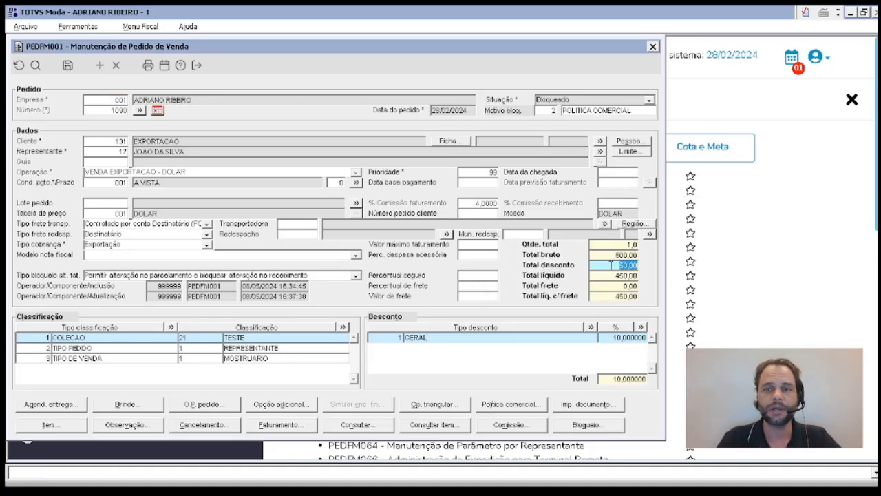
# - Review the order item's total and average values against the group total, and return to the sales order
pyautogui.click(35, 426)
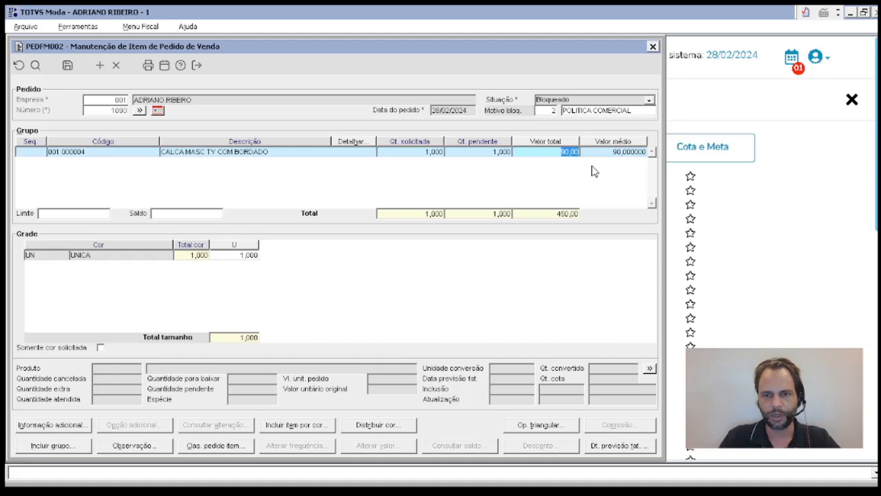
pyautogui.press('Escape')
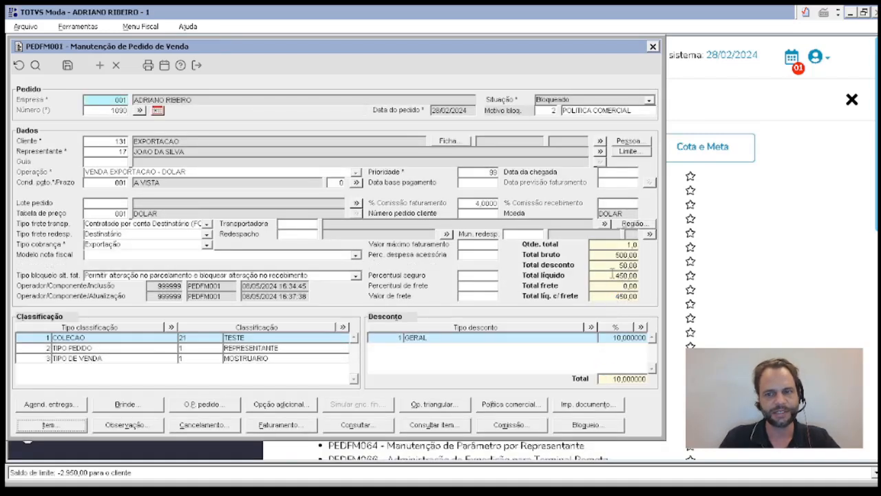
pyautogui.click(55, 424)
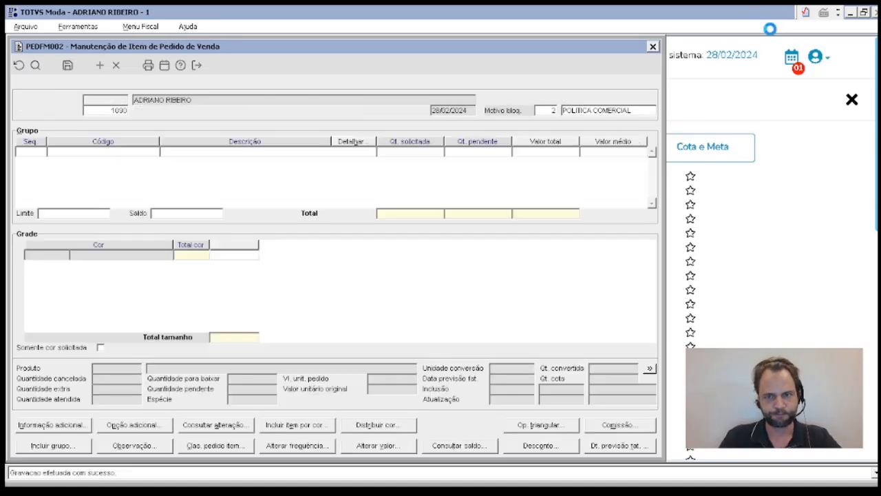
pyautogui.click(559, 150)
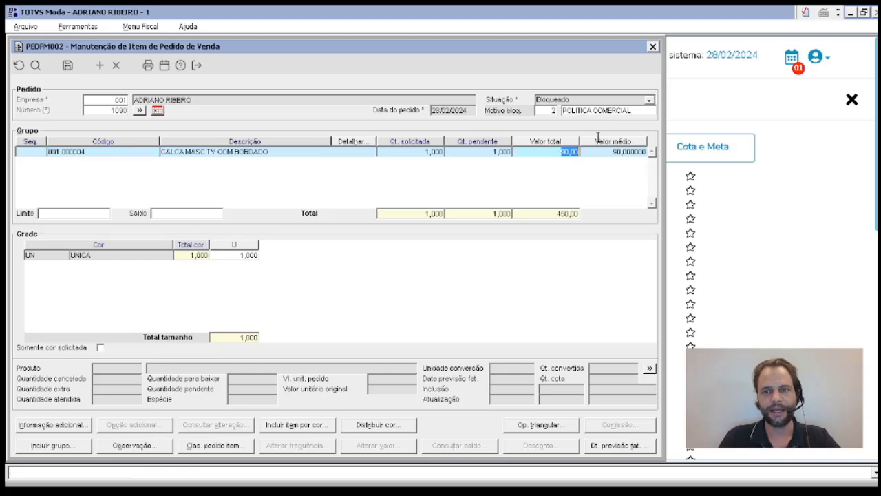
pyautogui.click(548, 214)
pyautogui.moveTo(548, 216); pyautogui.dragTo(640, 199)
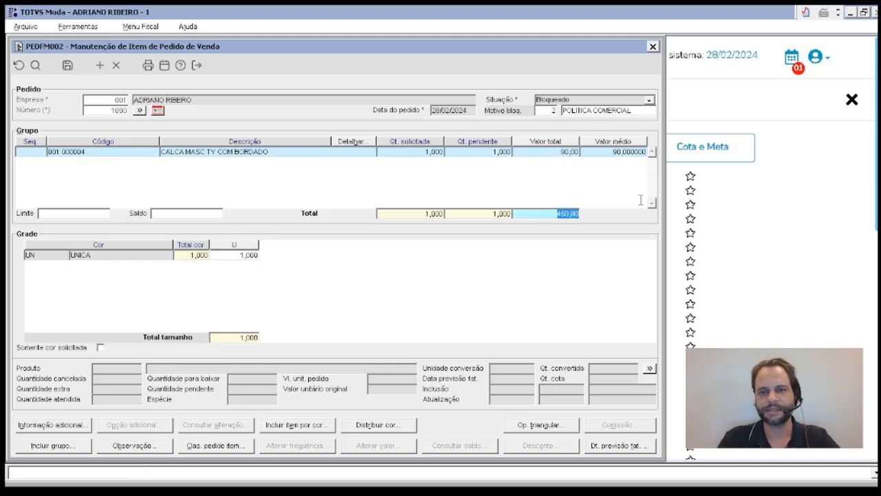
pyautogui.press('Escape')
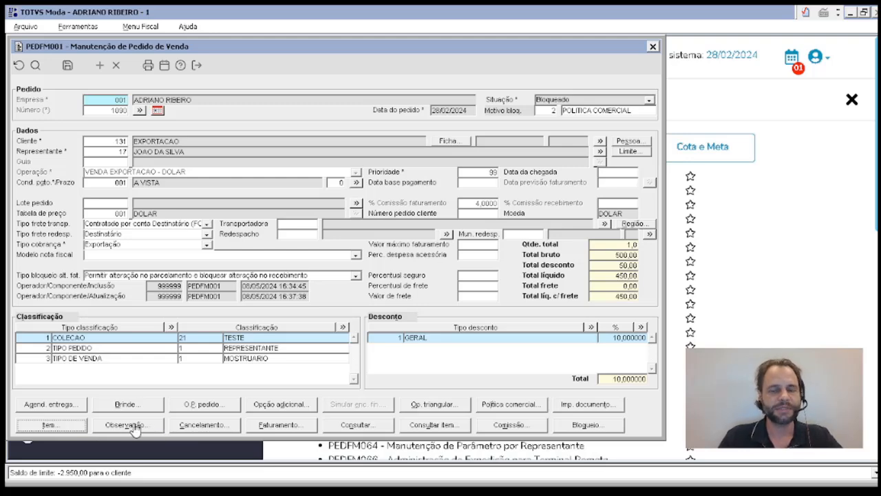
# - Add the Nota fiscal observations TESTE and S to the sales order, save them, and return to the order
pyautogui.click(133, 425)
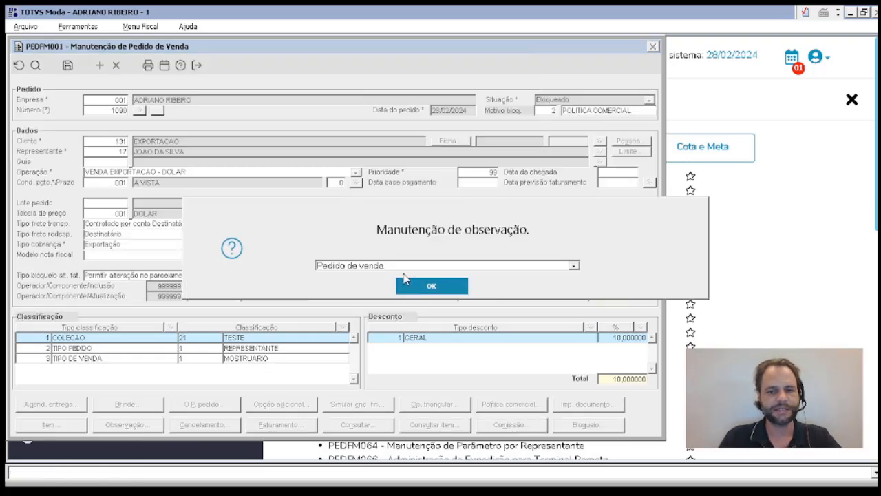
pyautogui.click(386, 269)
pyautogui.click(354, 287)
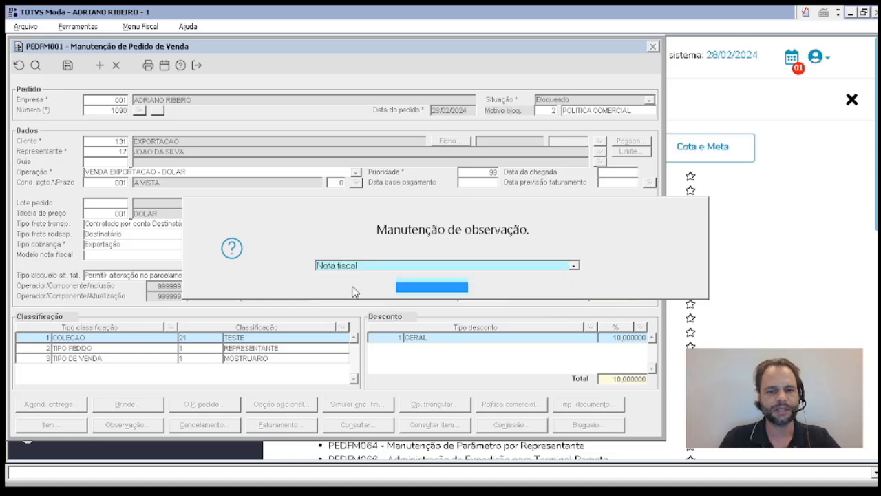
pyautogui.click(466, 288)
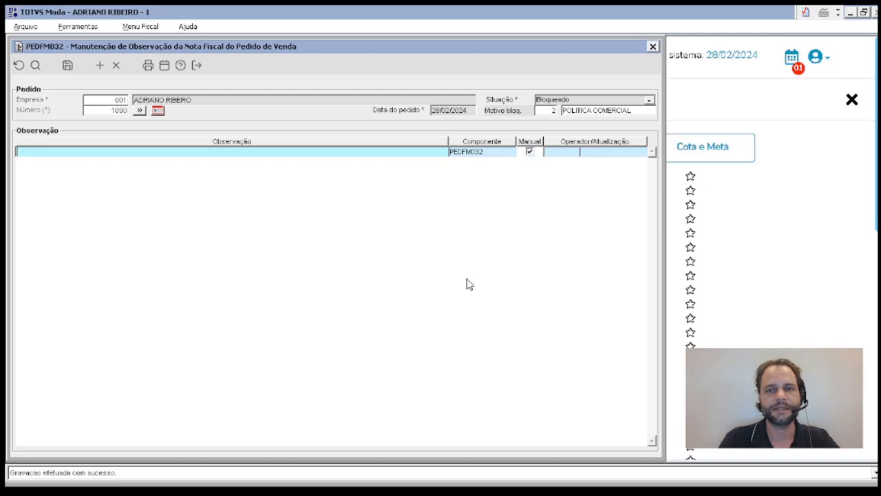
pyautogui.click(90, 149)
pyautogui.write('TESTE')
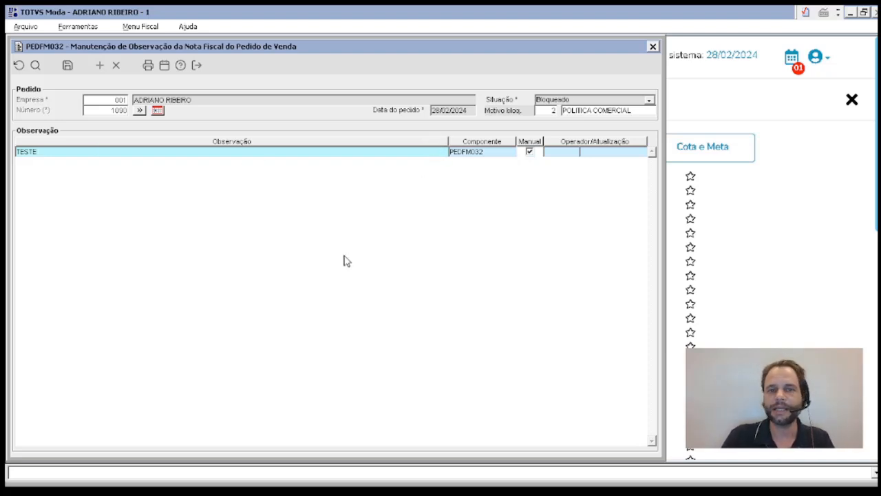
pyautogui.click(99, 67)
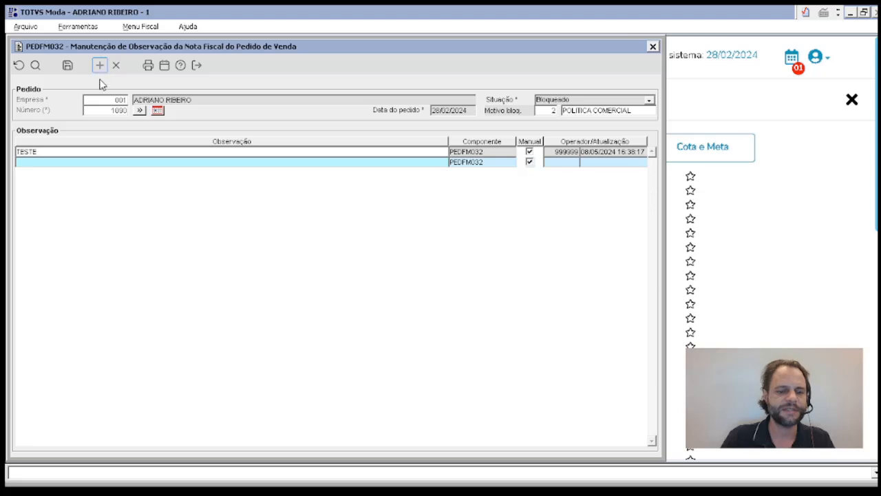
pyautogui.write('S')
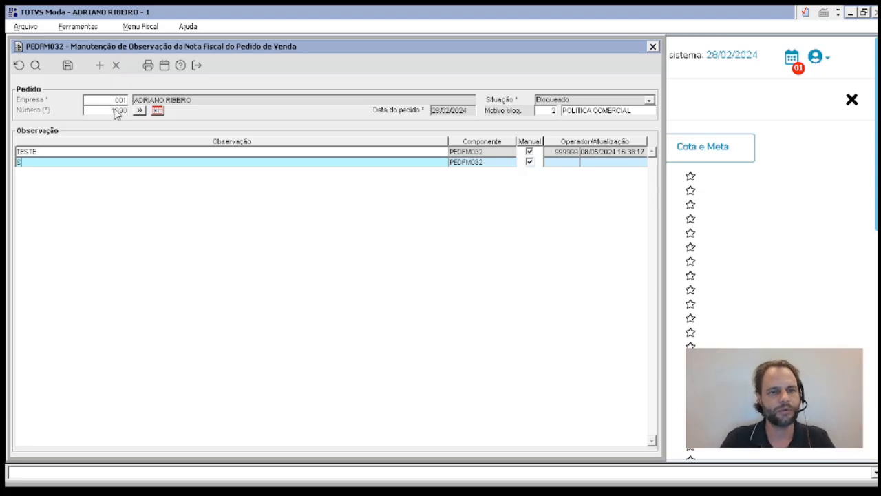
pyautogui.click(69, 65)
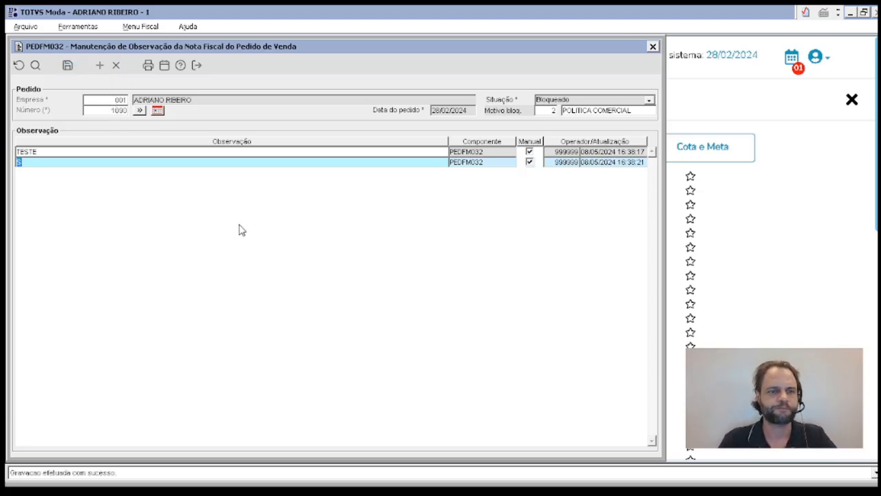
pyautogui.press('Escape')
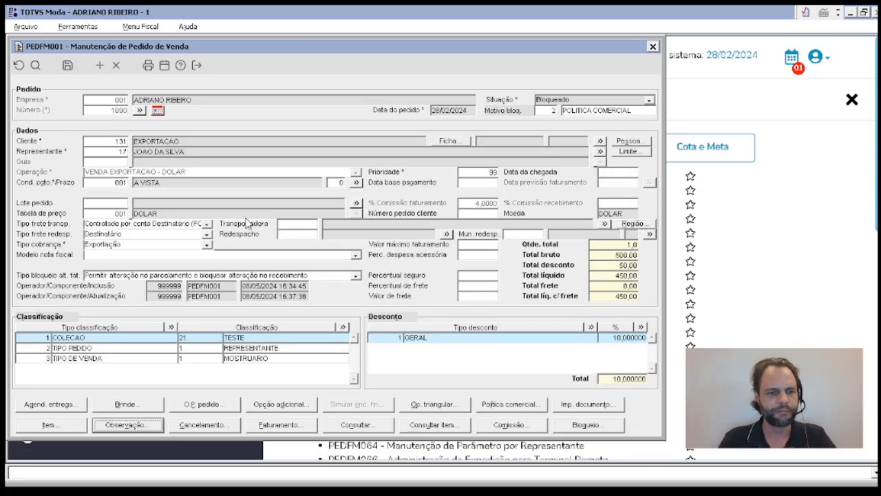
# - Cancel 1 unit of the order's CALCA MASC TY COM BORDADO item with reason 4 DESISTENCIA POR PARTE DO CLIENTE, save, and check the order's total quantity
pyautogui.click(208, 427)
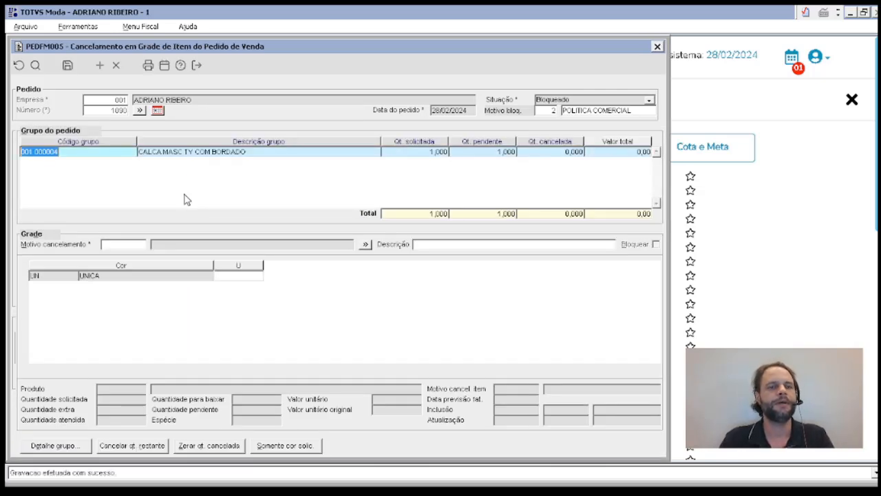
pyautogui.click(128, 247)
pyautogui.doubleClick(128, 247)
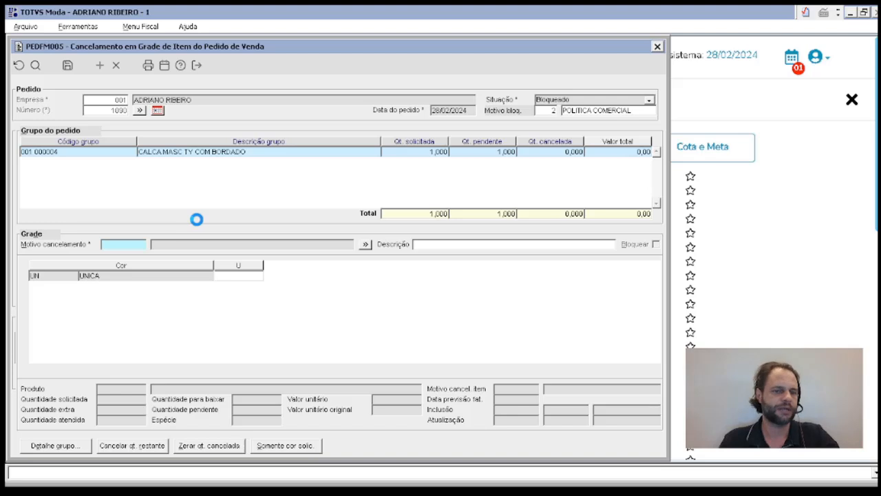
pyautogui.doubleClick(114, 183)
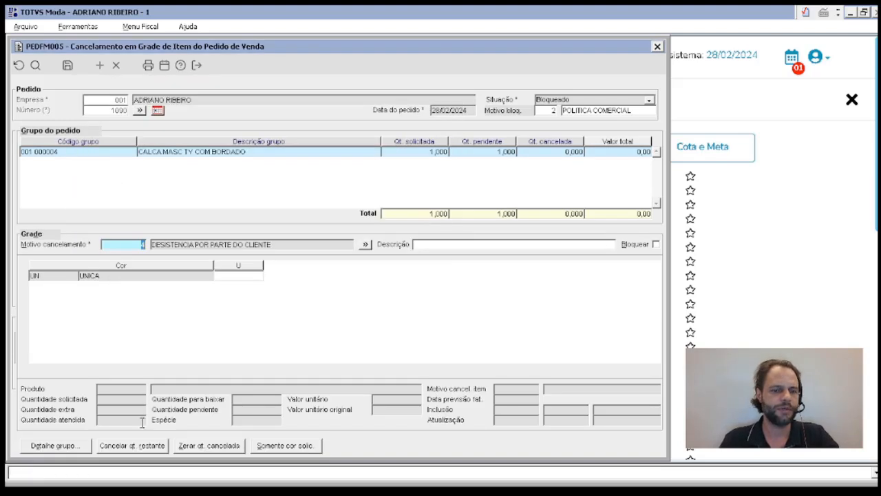
pyautogui.click(245, 276)
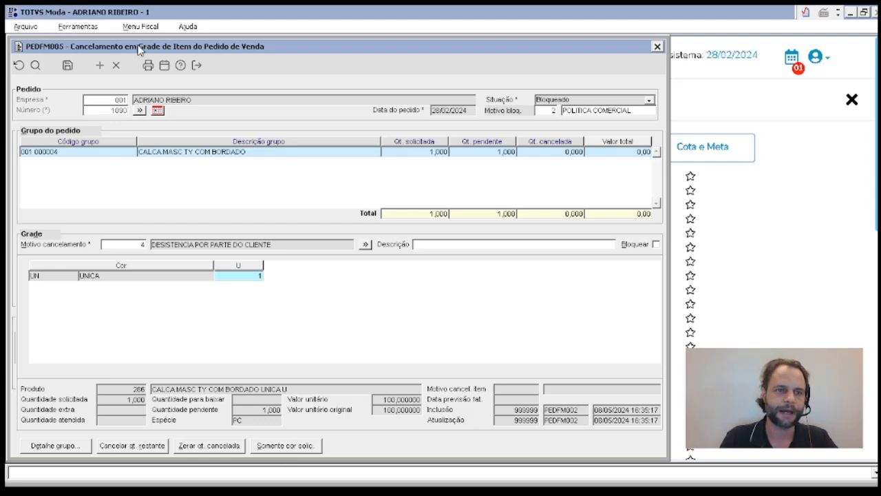
pyautogui.click(67, 66)
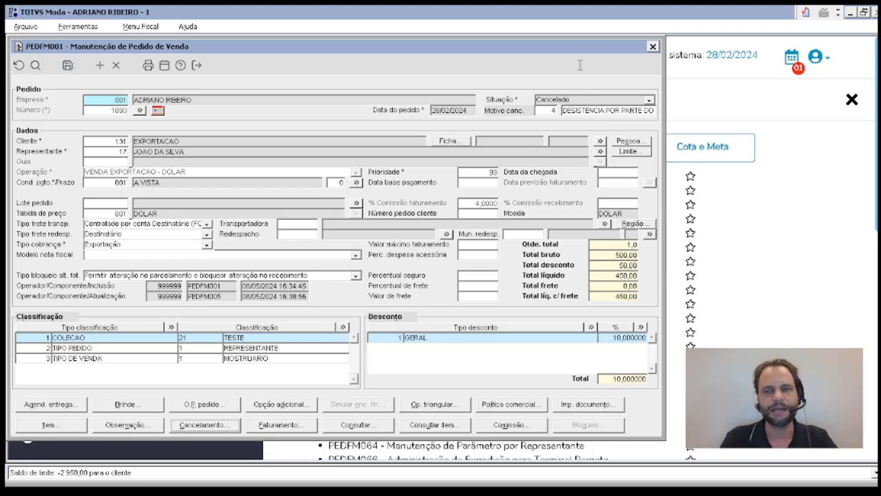
pyautogui.click(624, 245)
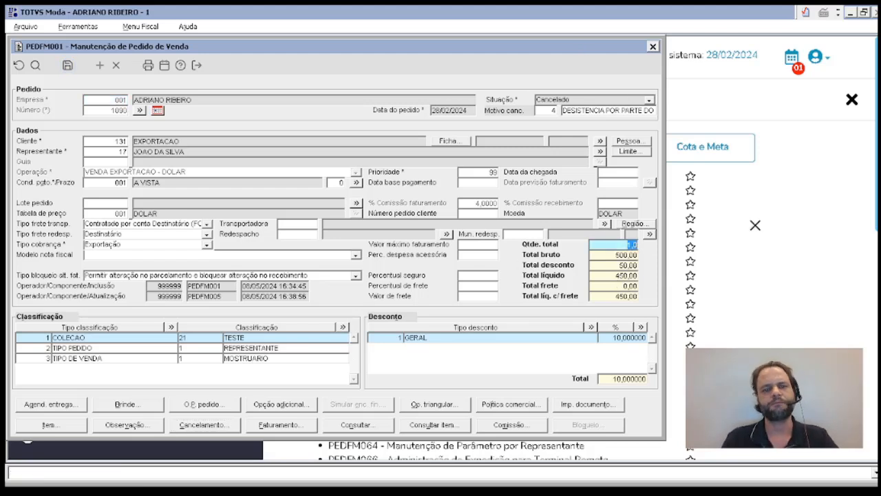